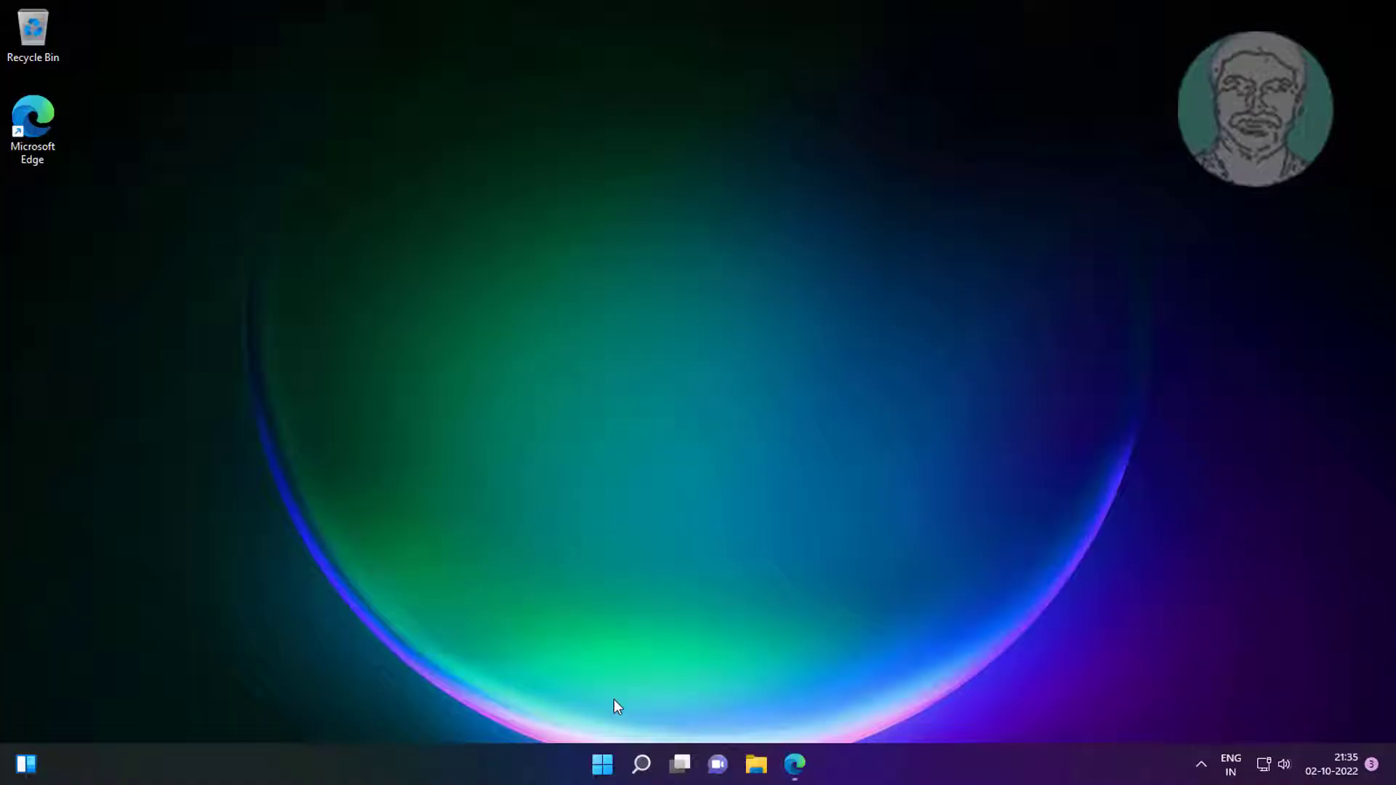
Open Settings > Apps > Apps & features and scroll through the 44 installed apps
left_click(602, 763)
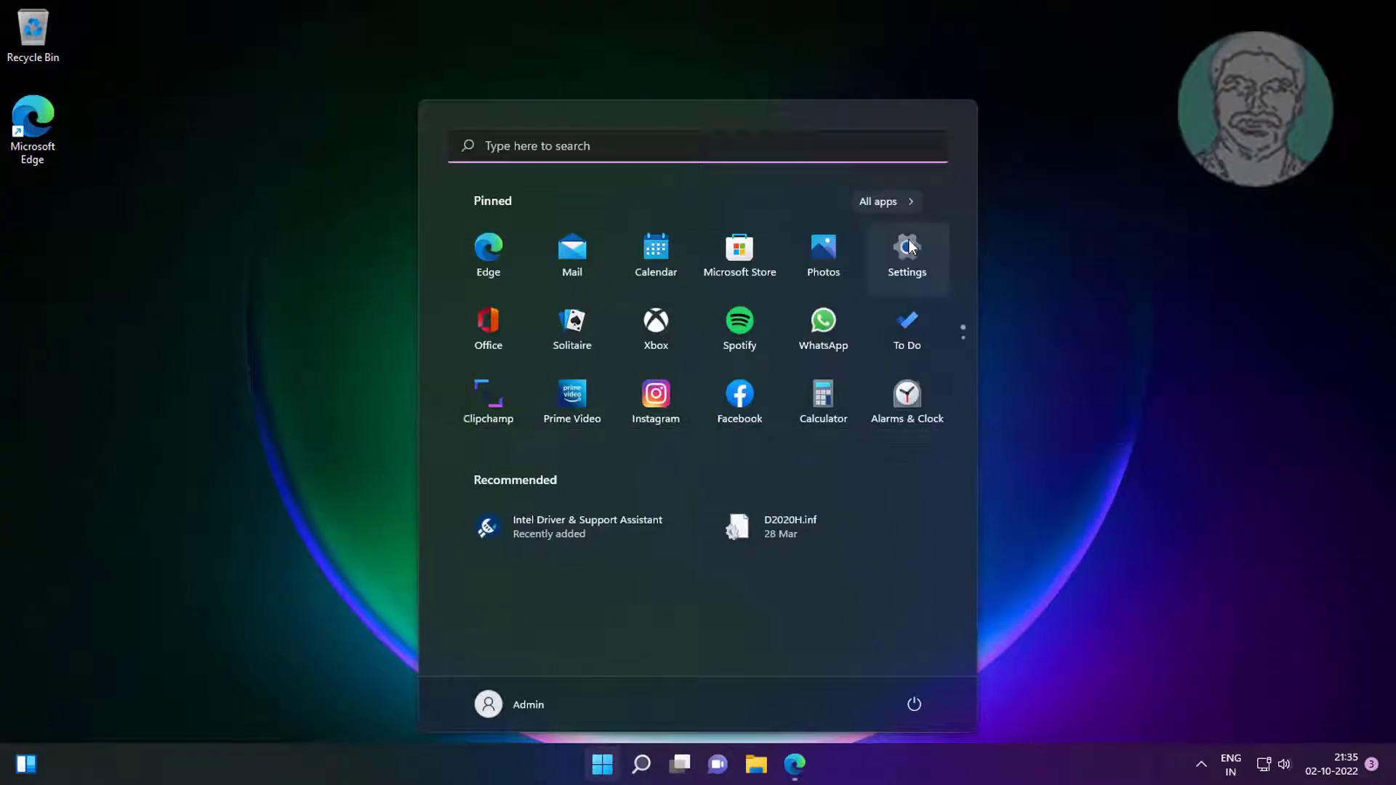
left_click(907, 246)
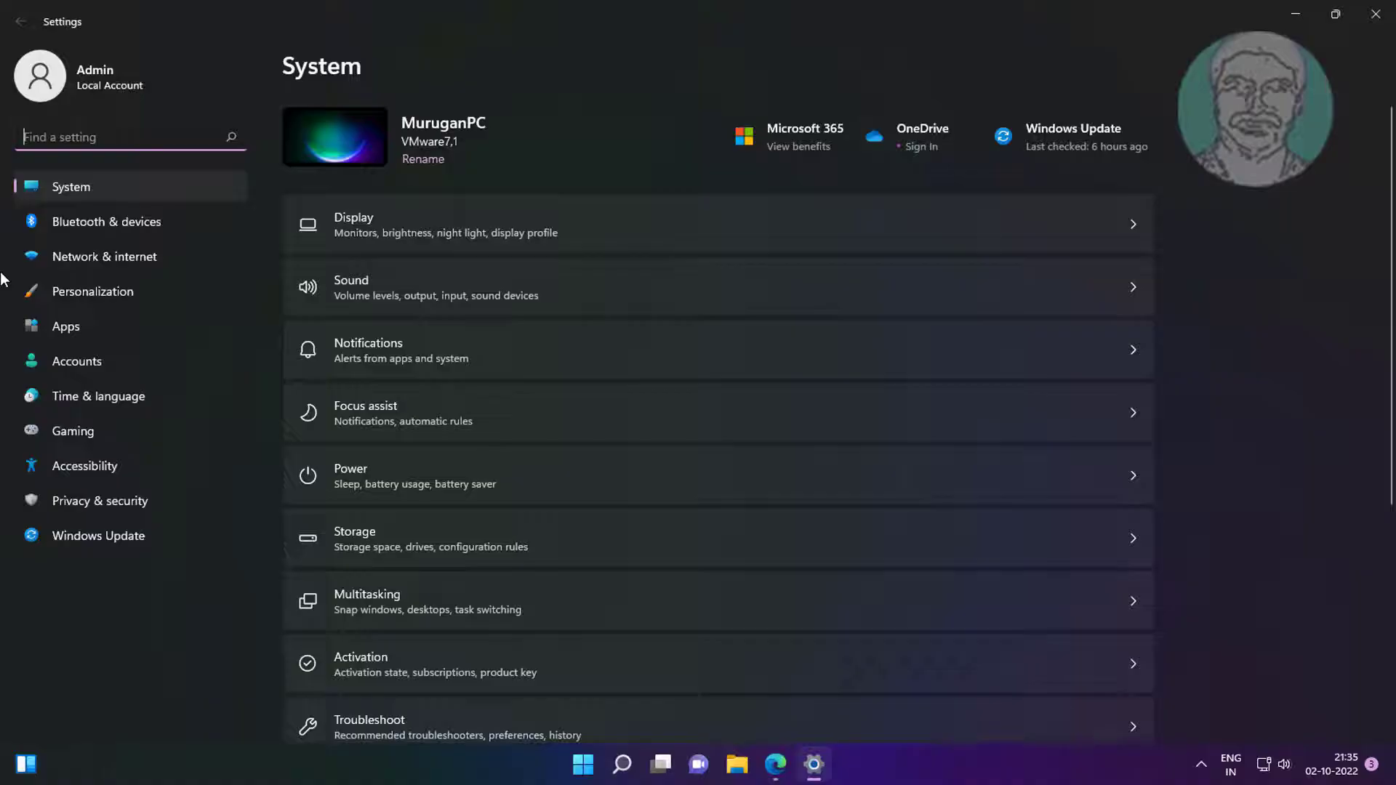
left_click(88, 323)
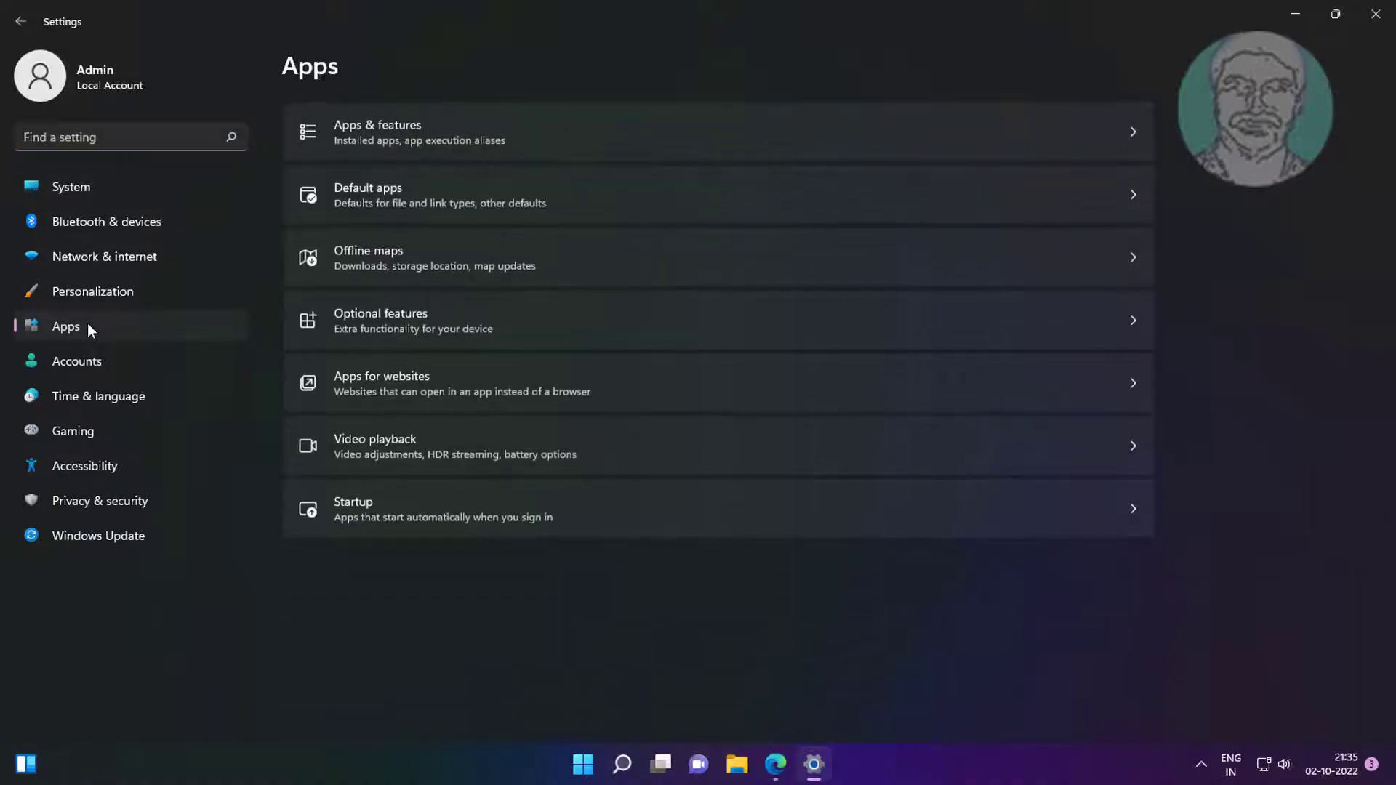
left_click(417, 146)
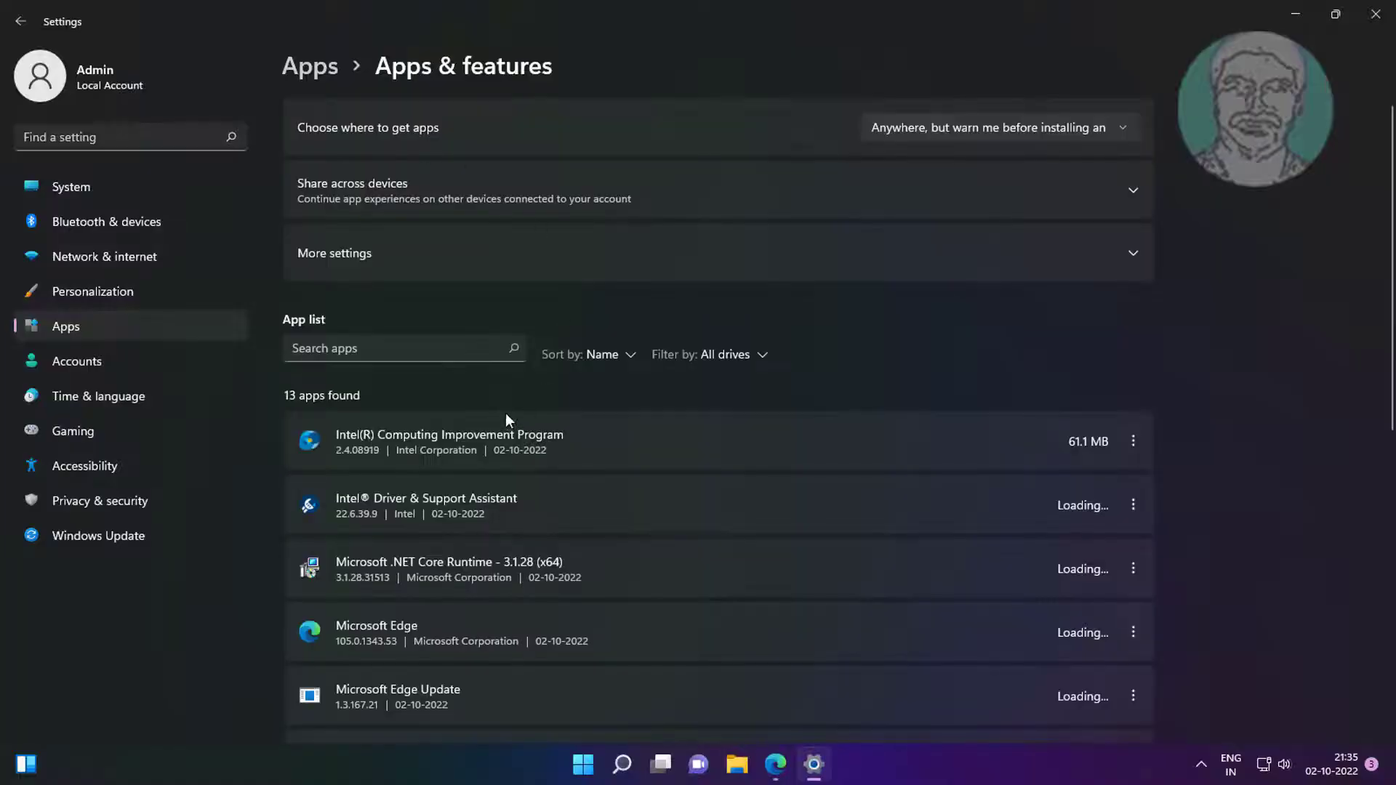
scroll(596, 566, "down", 3)
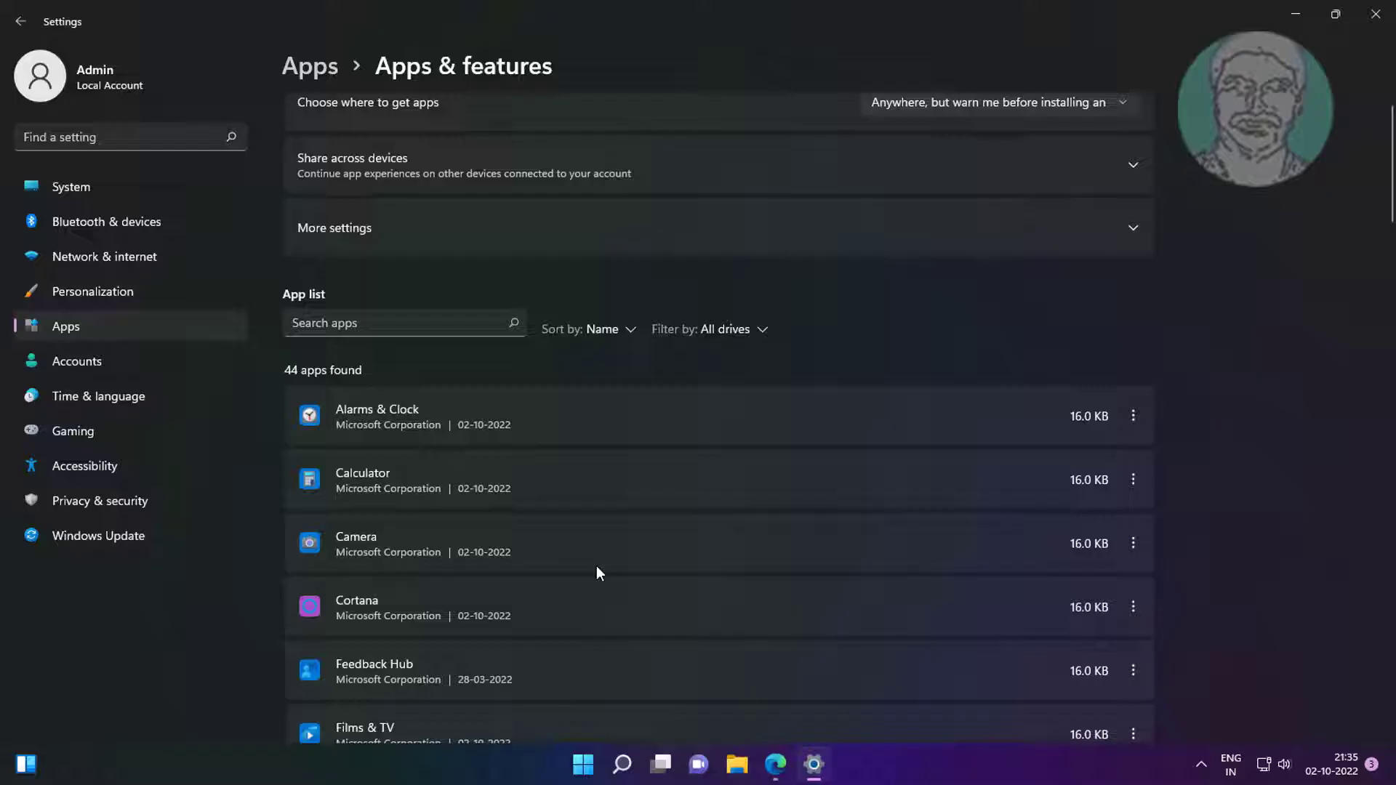
scroll(597, 566, "down", 3)
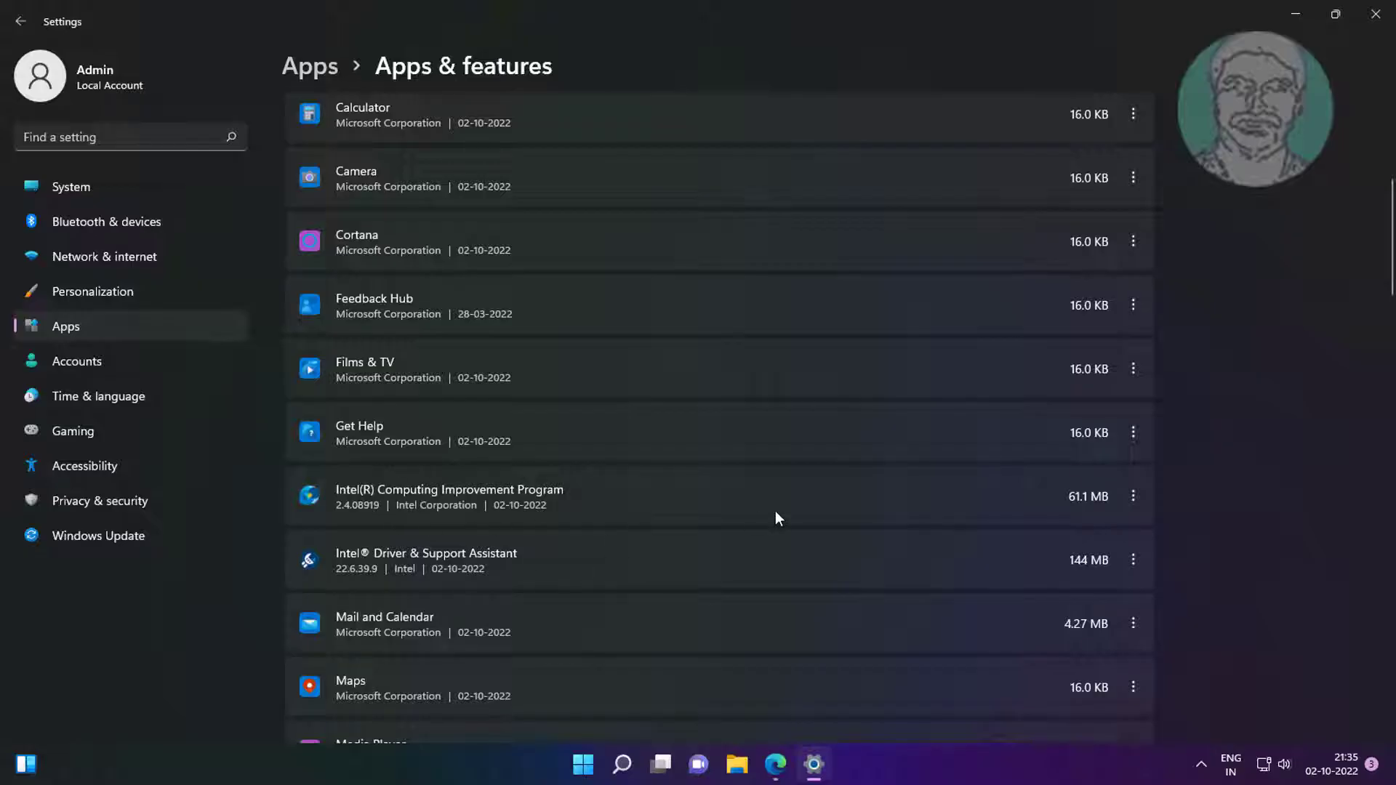
Uninstall Intel(R) Computing Improvement Program, approving the UAC prompt, then close Settings
left_click(1133, 499)
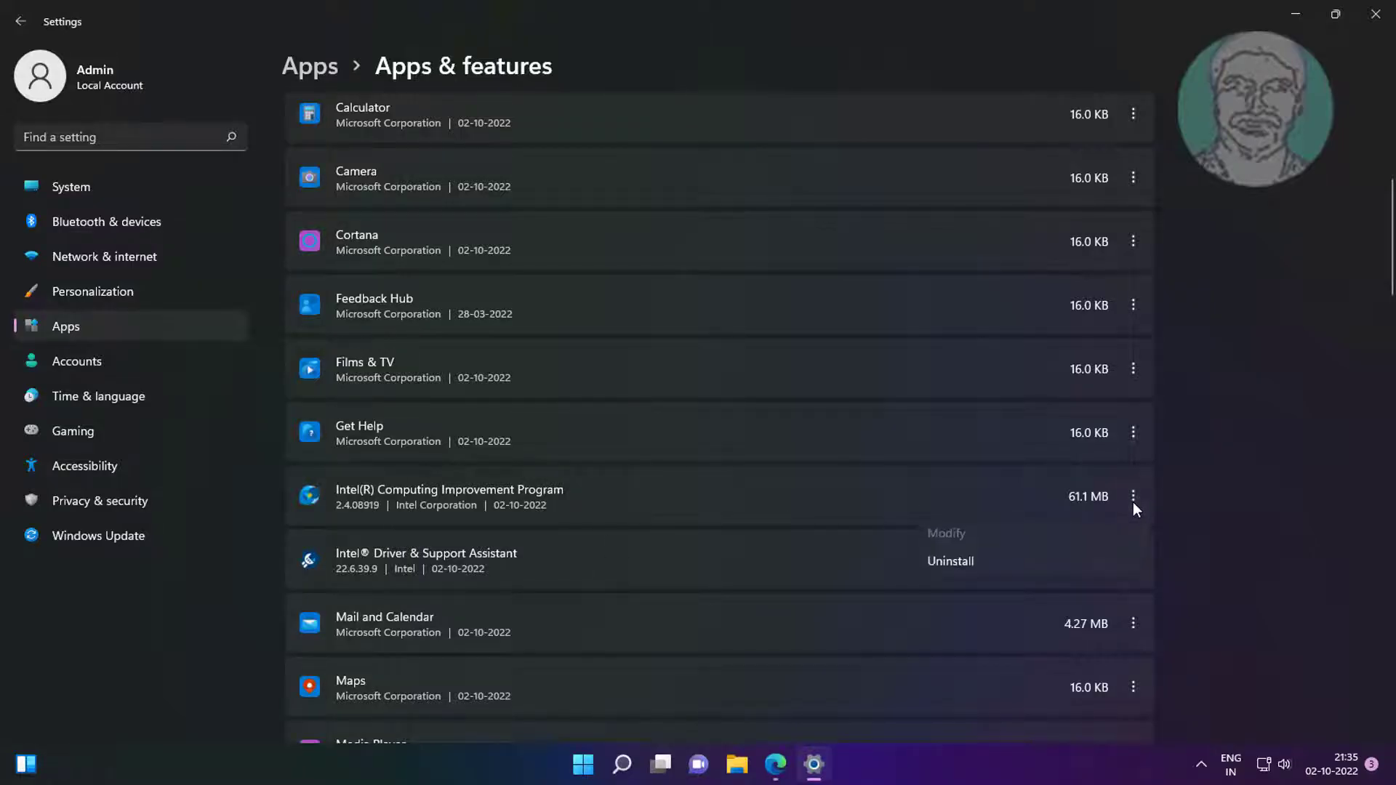
left_click(1002, 558)
left_click(1094, 589)
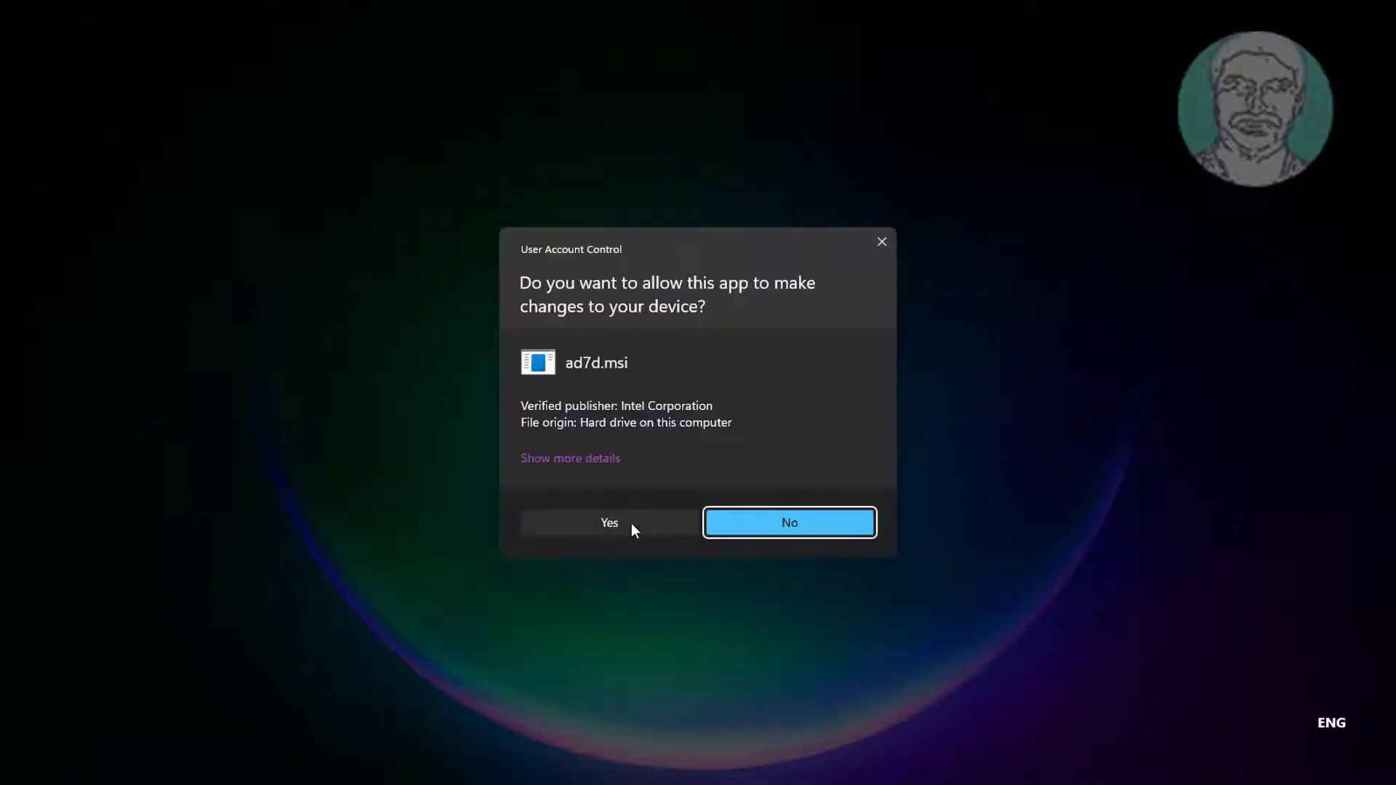
left_click(611, 523)
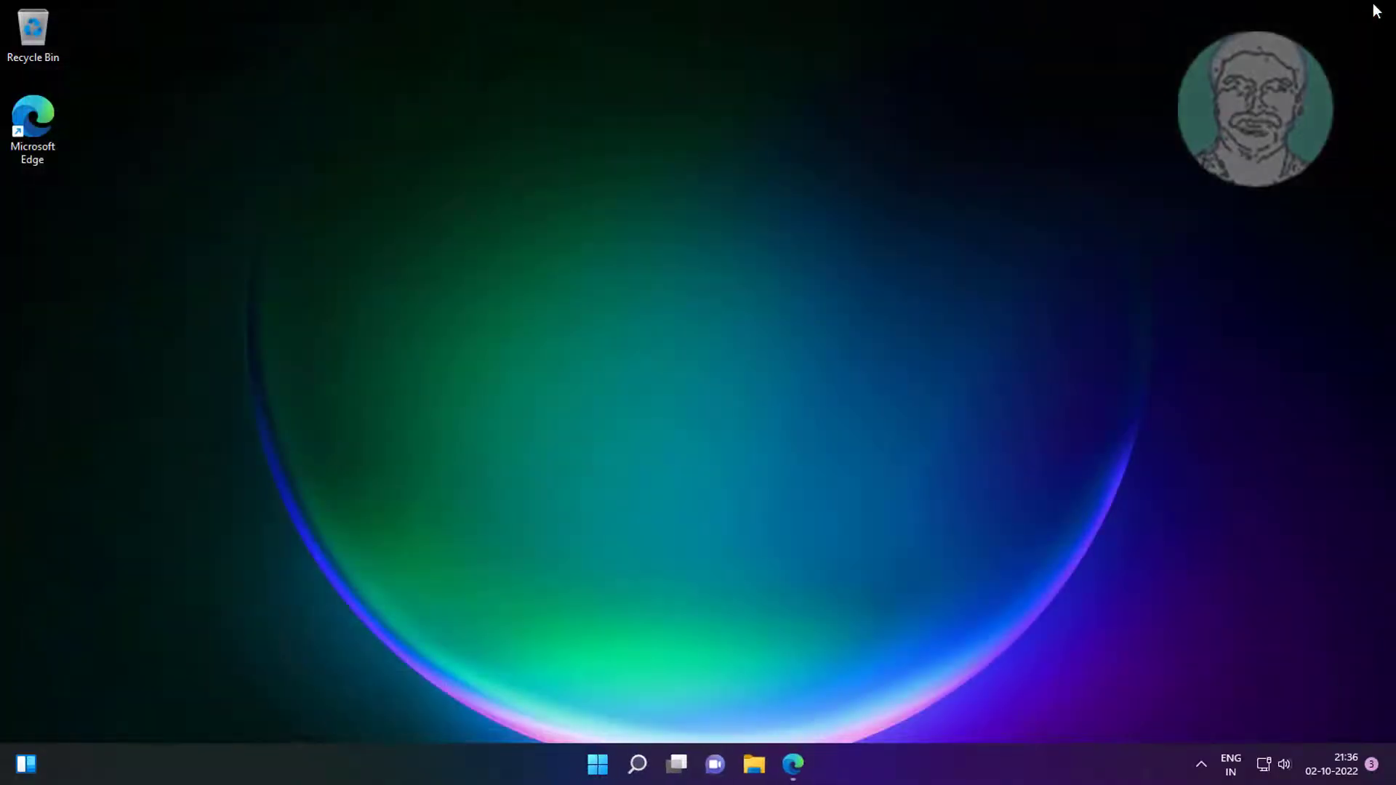
left_click(1375, 14)
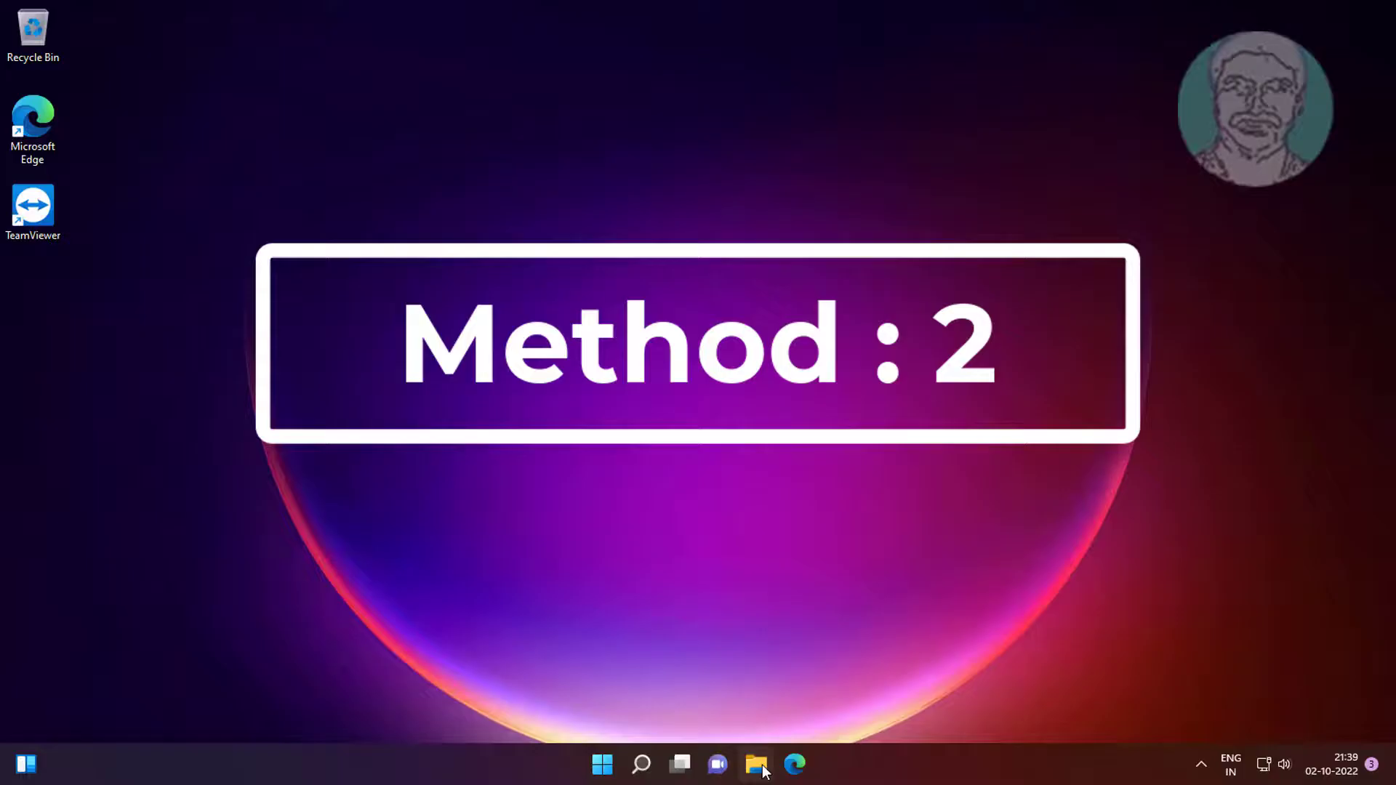
Browse File Explorer to C:\Program Files\TeamViewer and scroll down to uninstall.exe
left_click(758, 765)
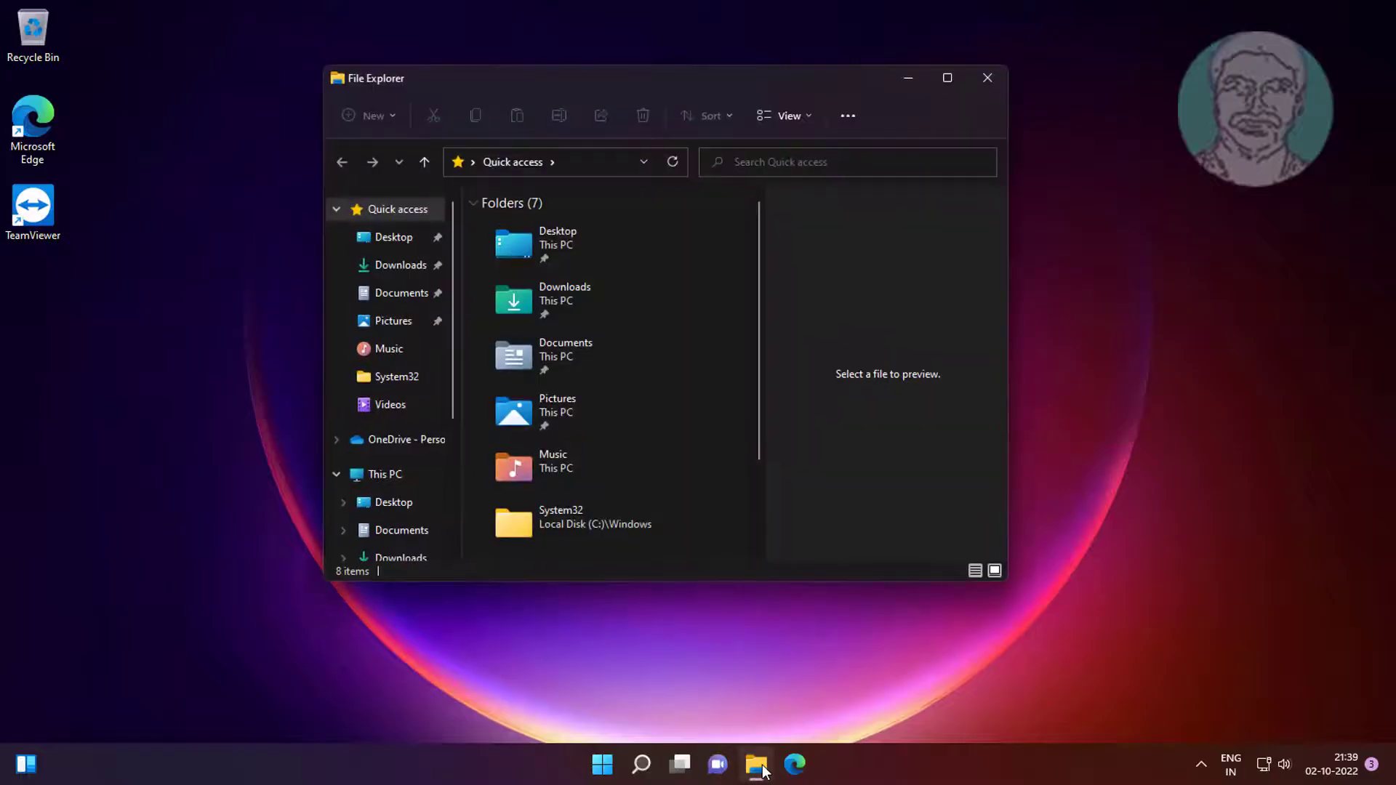
left_click(373, 477)
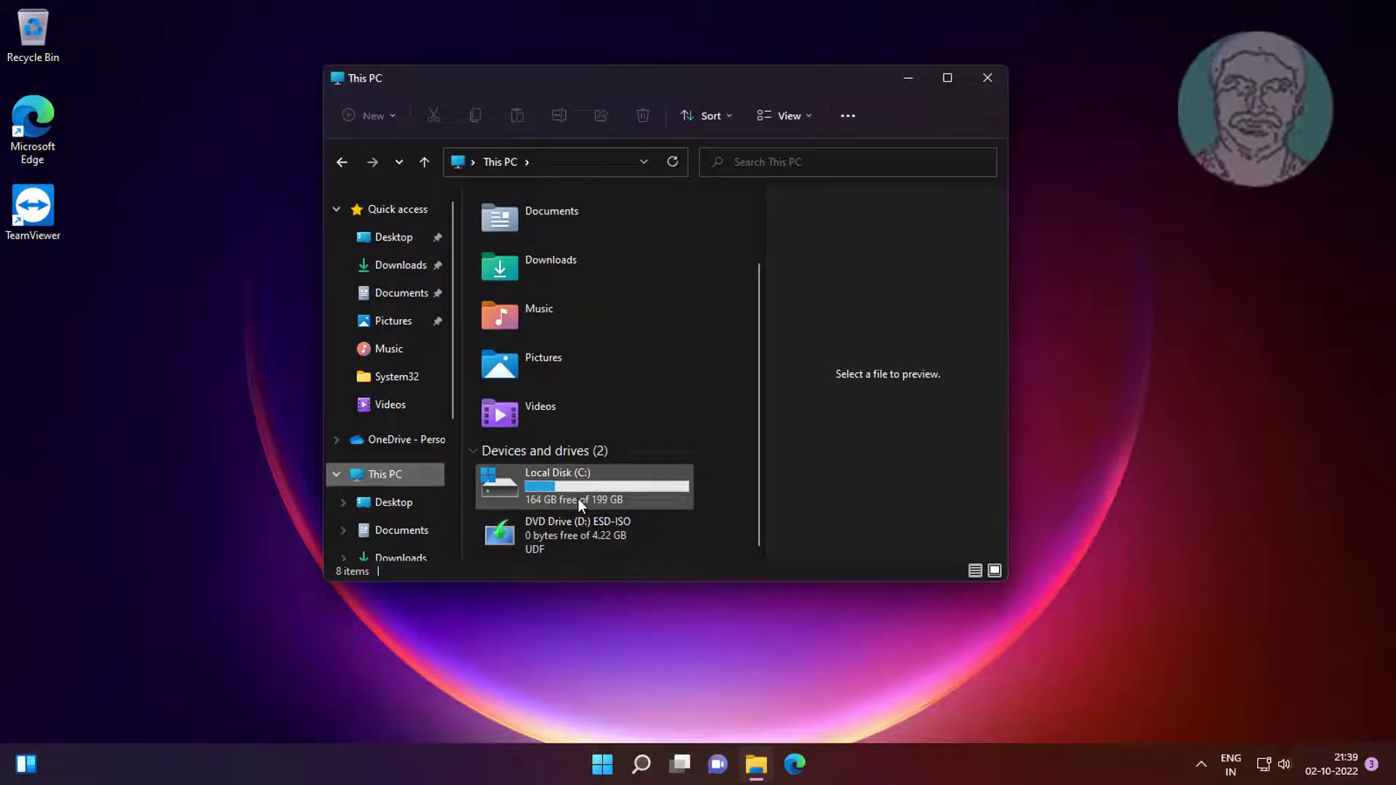
double_click(578, 499)
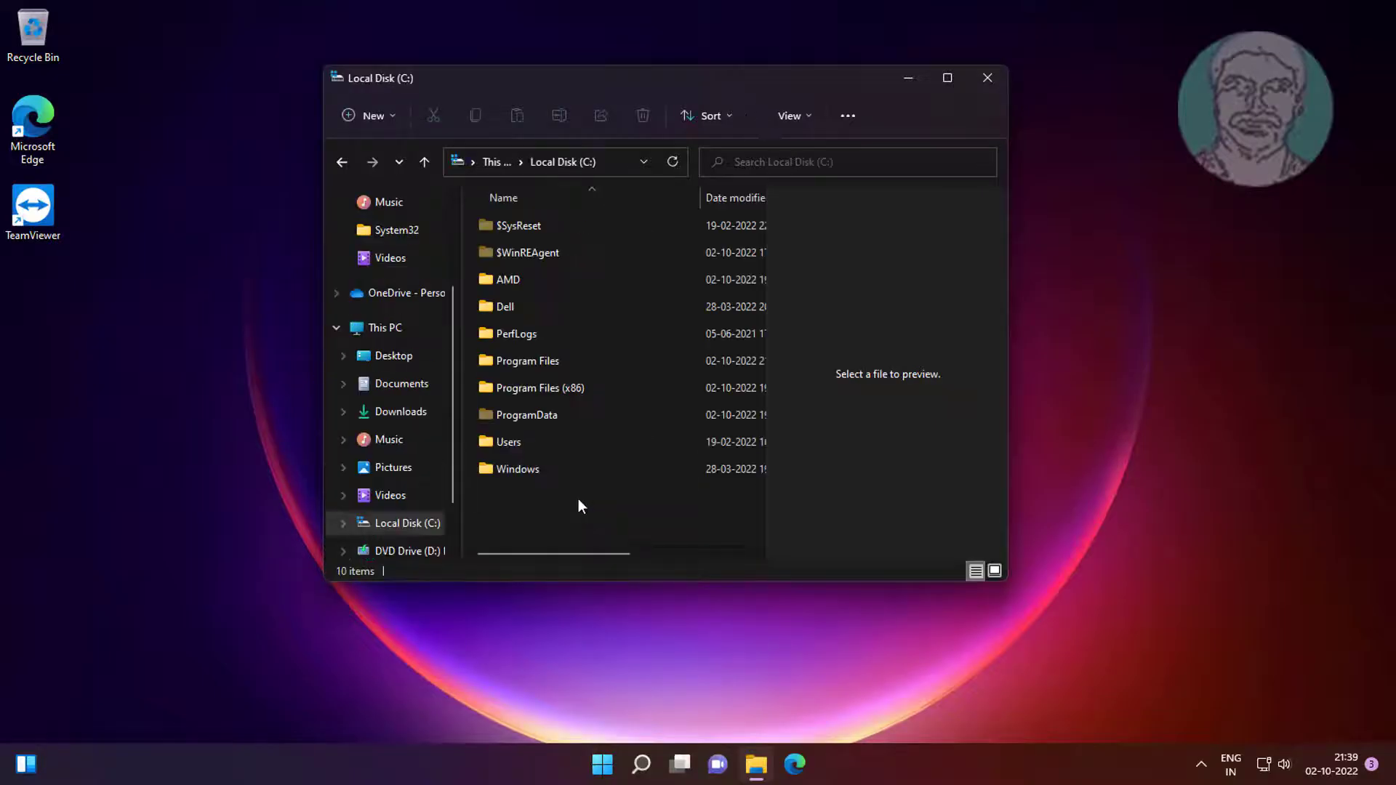
double_click(543, 361)
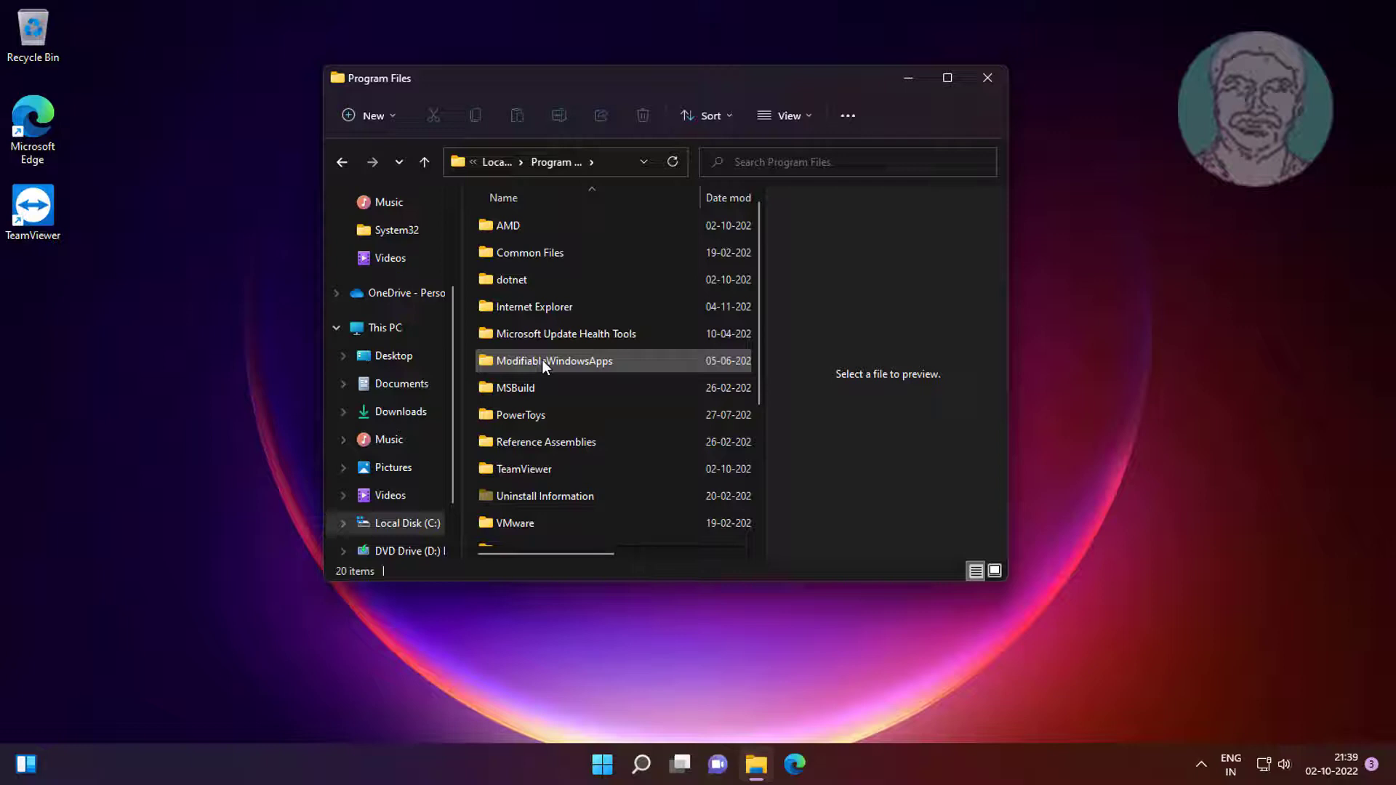
double_click(545, 469)
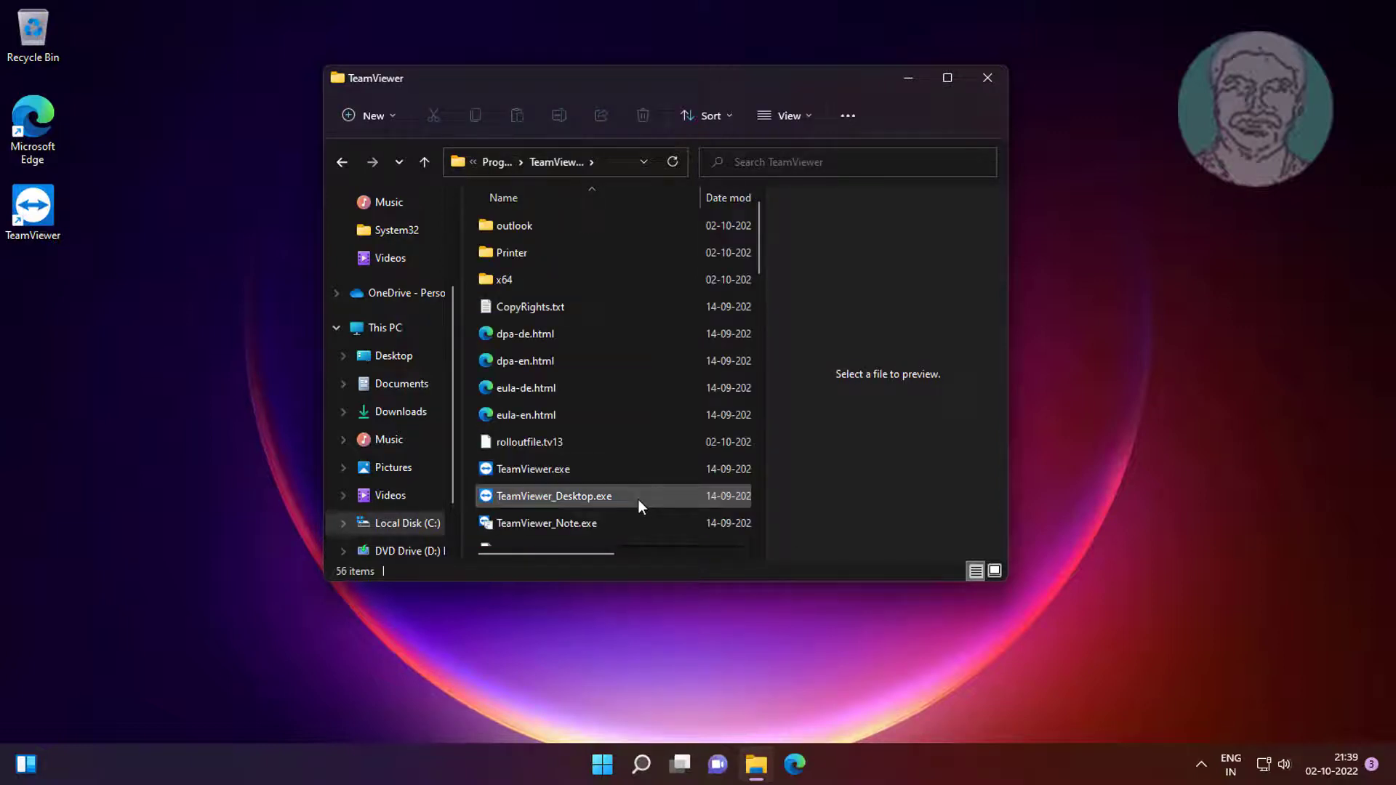
scroll(640, 504, "down", 5)
scroll(640, 504, "up", 5)
scroll(640, 504, "down", 12)
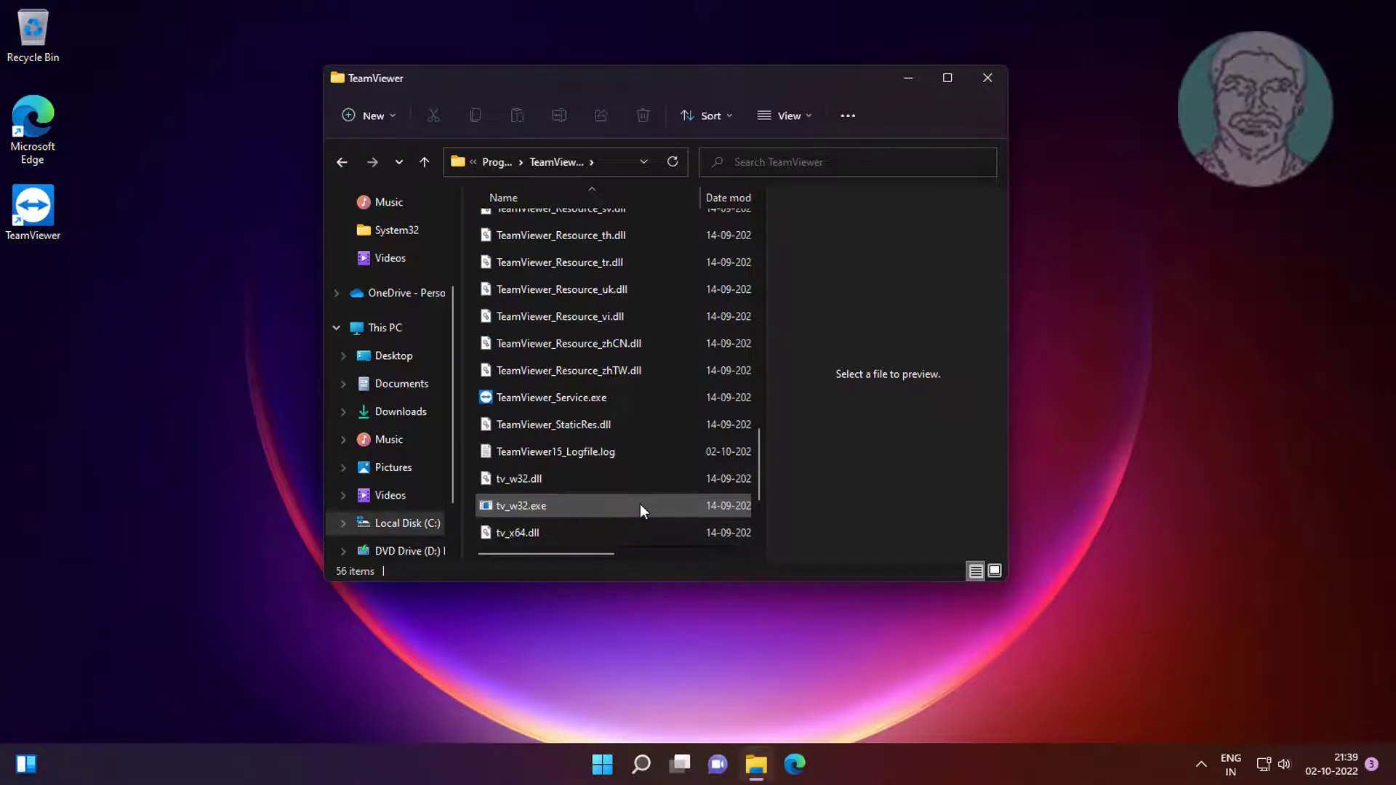
scroll(640, 510, "down", 2)
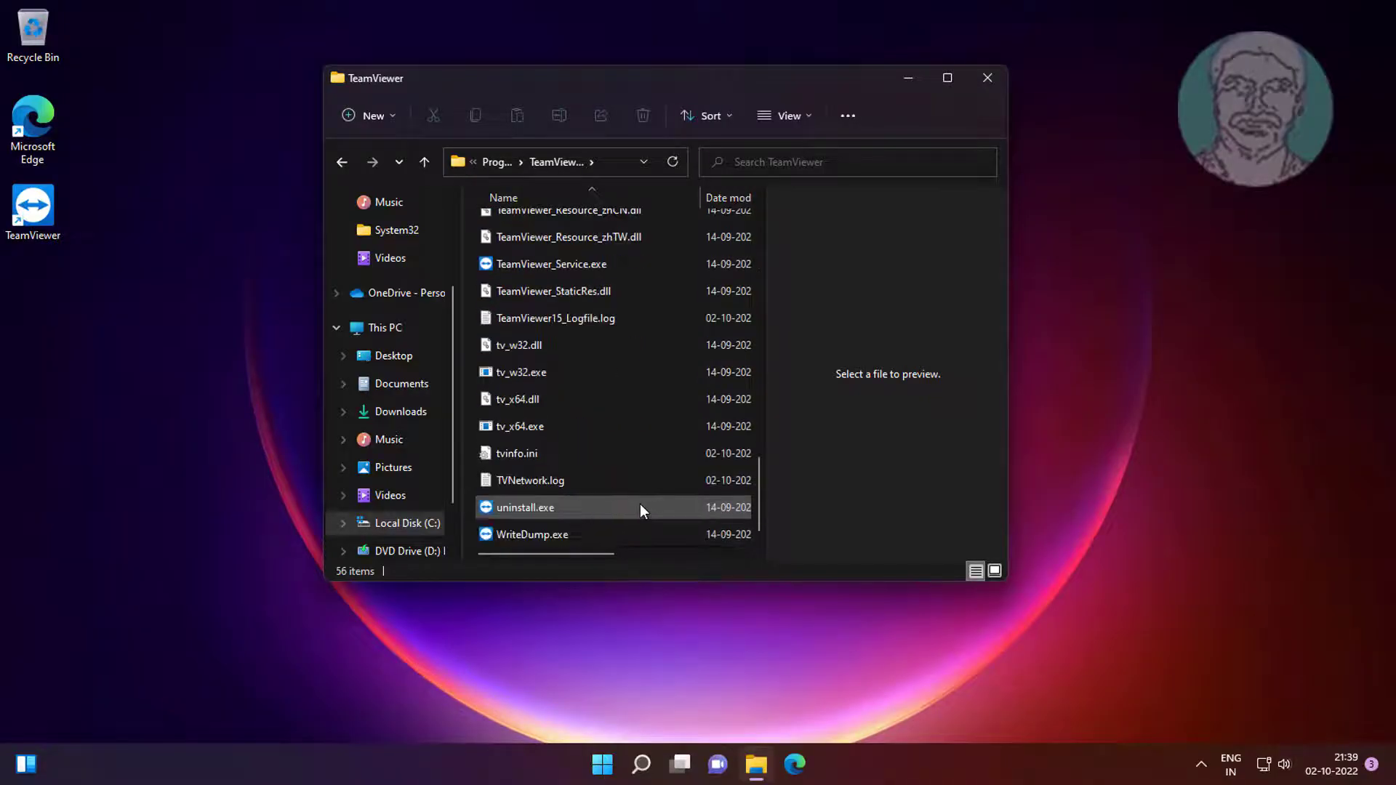
Run TeamViewer's uninstall.exe as allowed by UAC, with Remove settings ticked
left_click(538, 507)
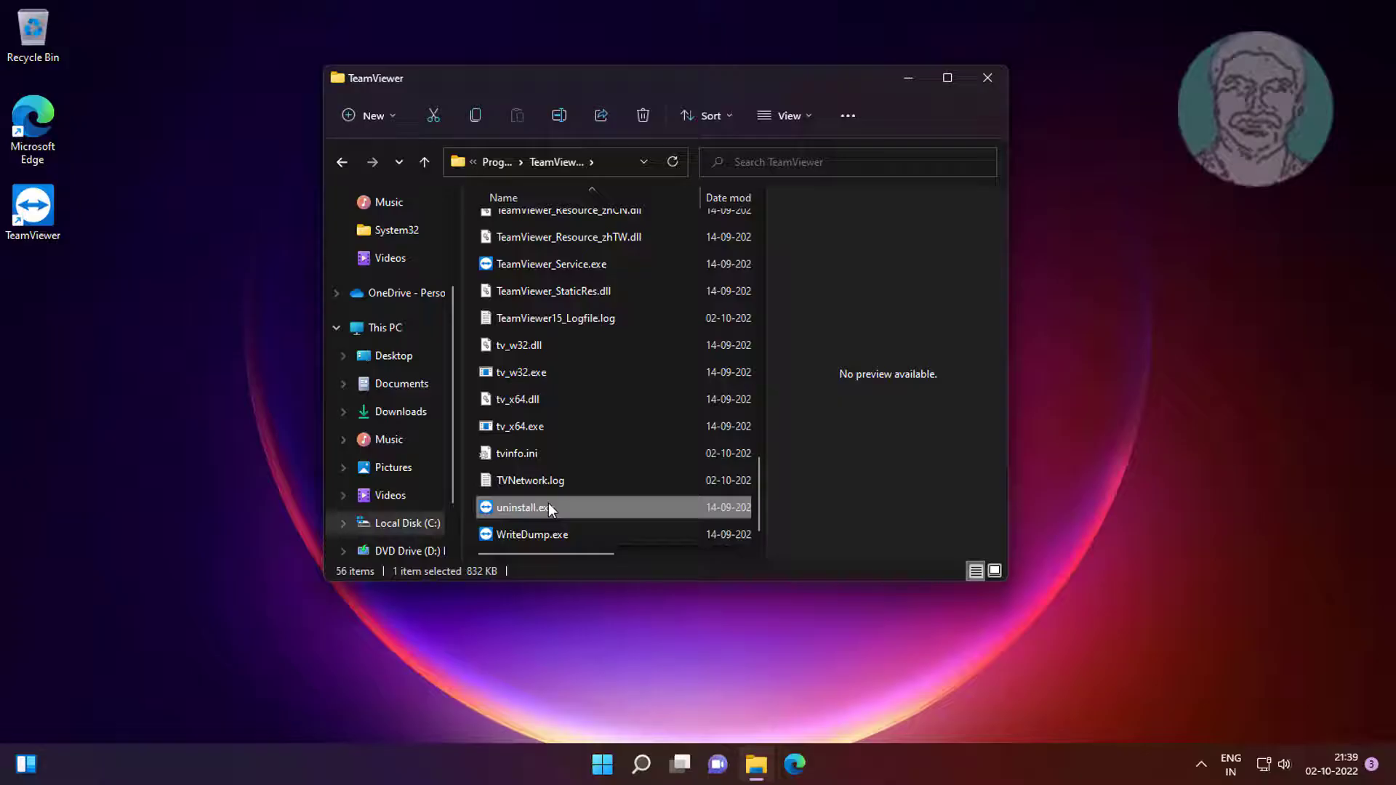
double_click(567, 507)
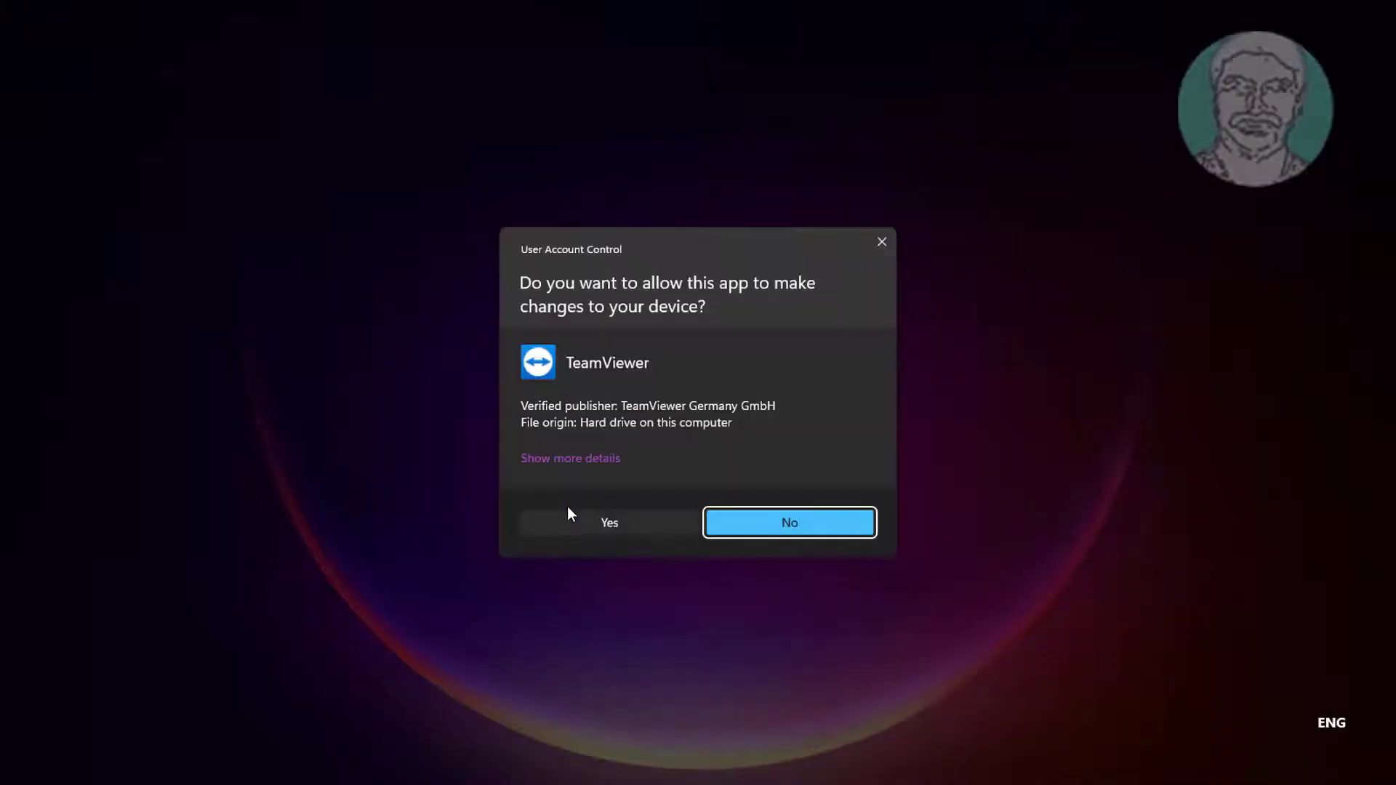
left_click(581, 518)
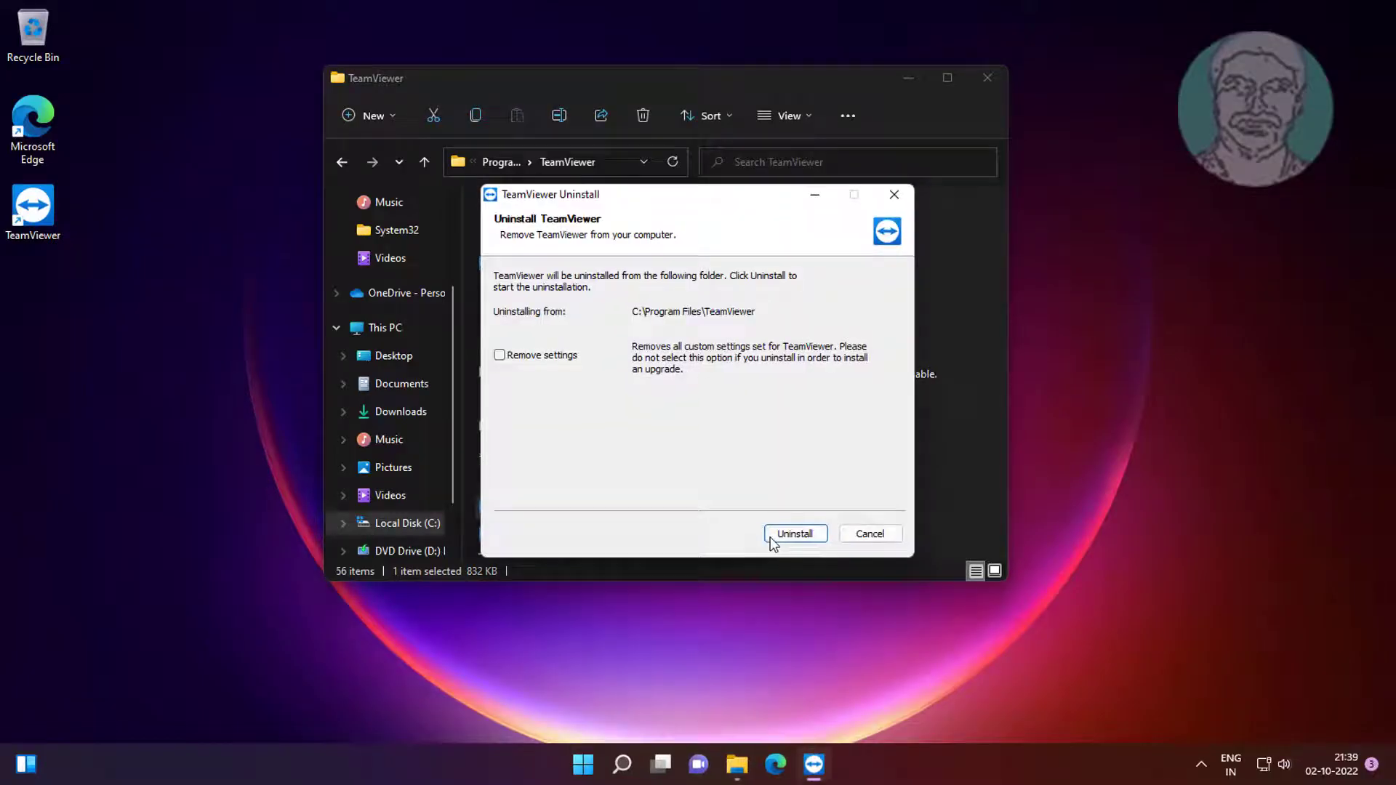
left_click(499, 355)
left_click(807, 535)
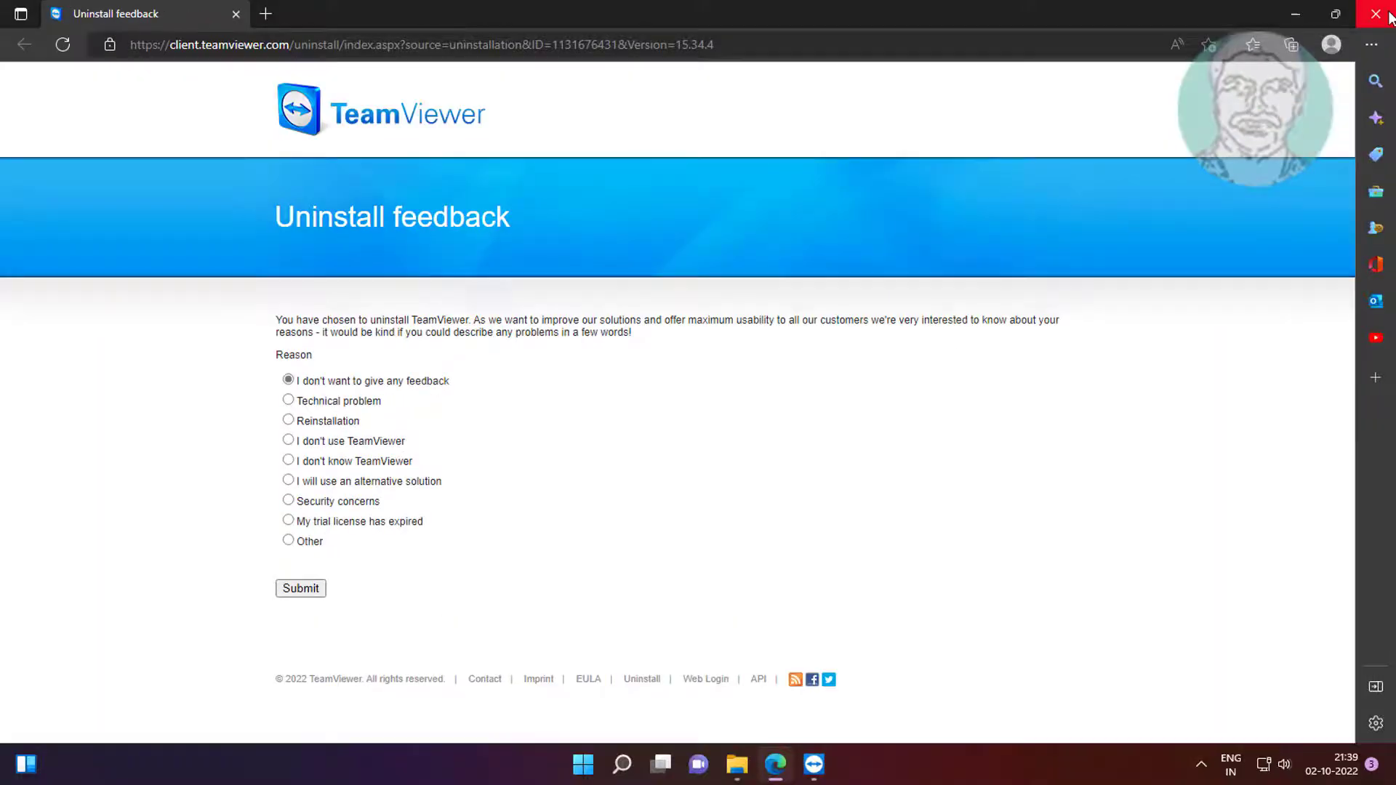
Close the feedback page, the Uninstallation Complete report and File Explorer
left_click(1377, 14)
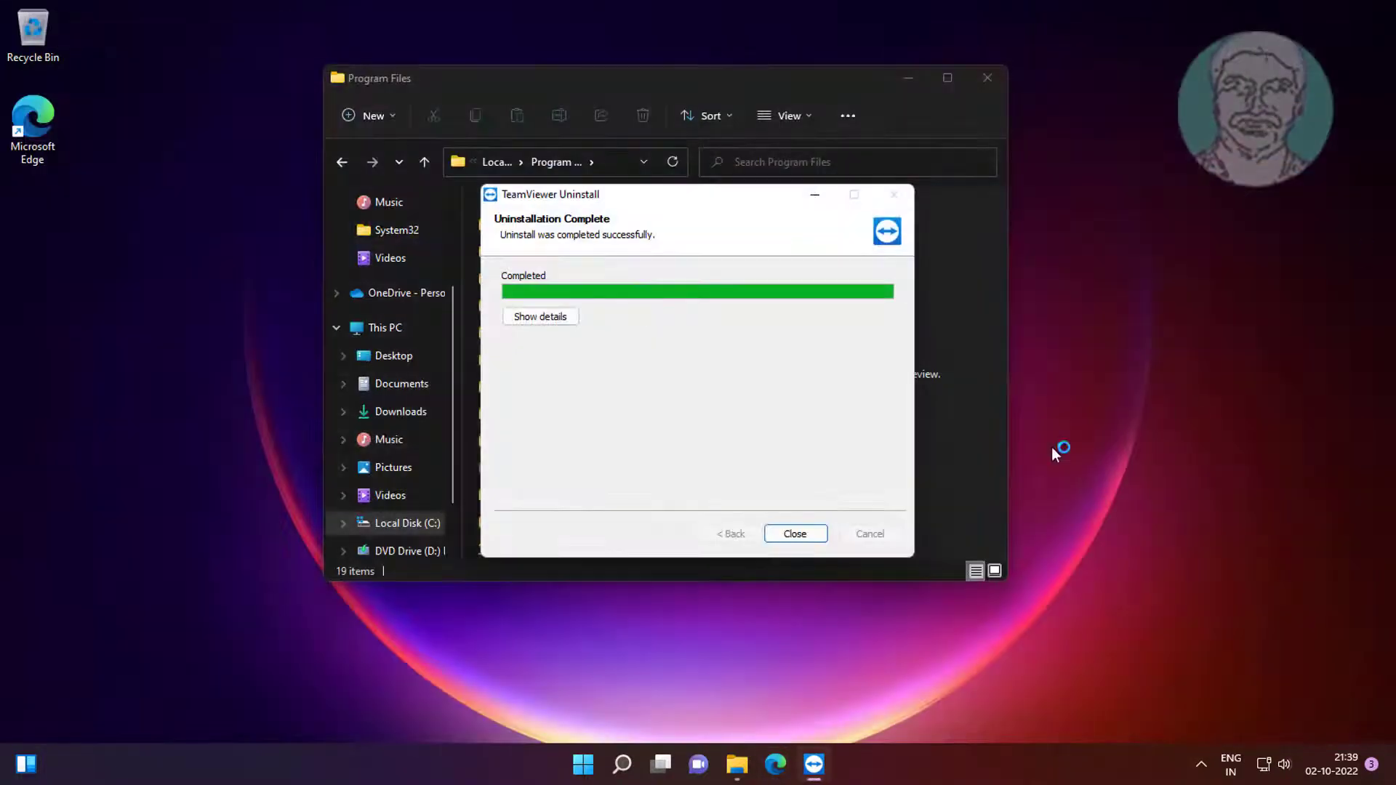
left_click(804, 536)
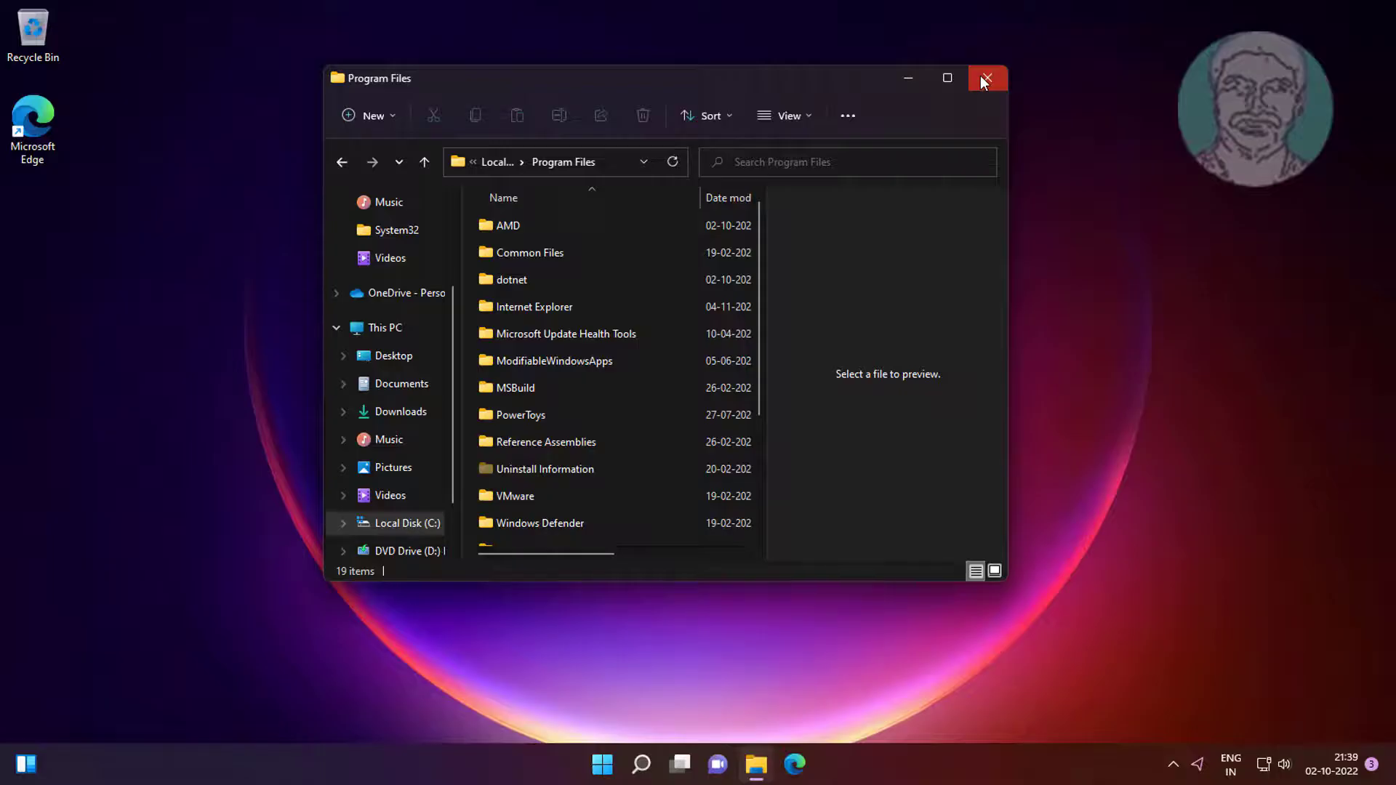
left_click(981, 76)
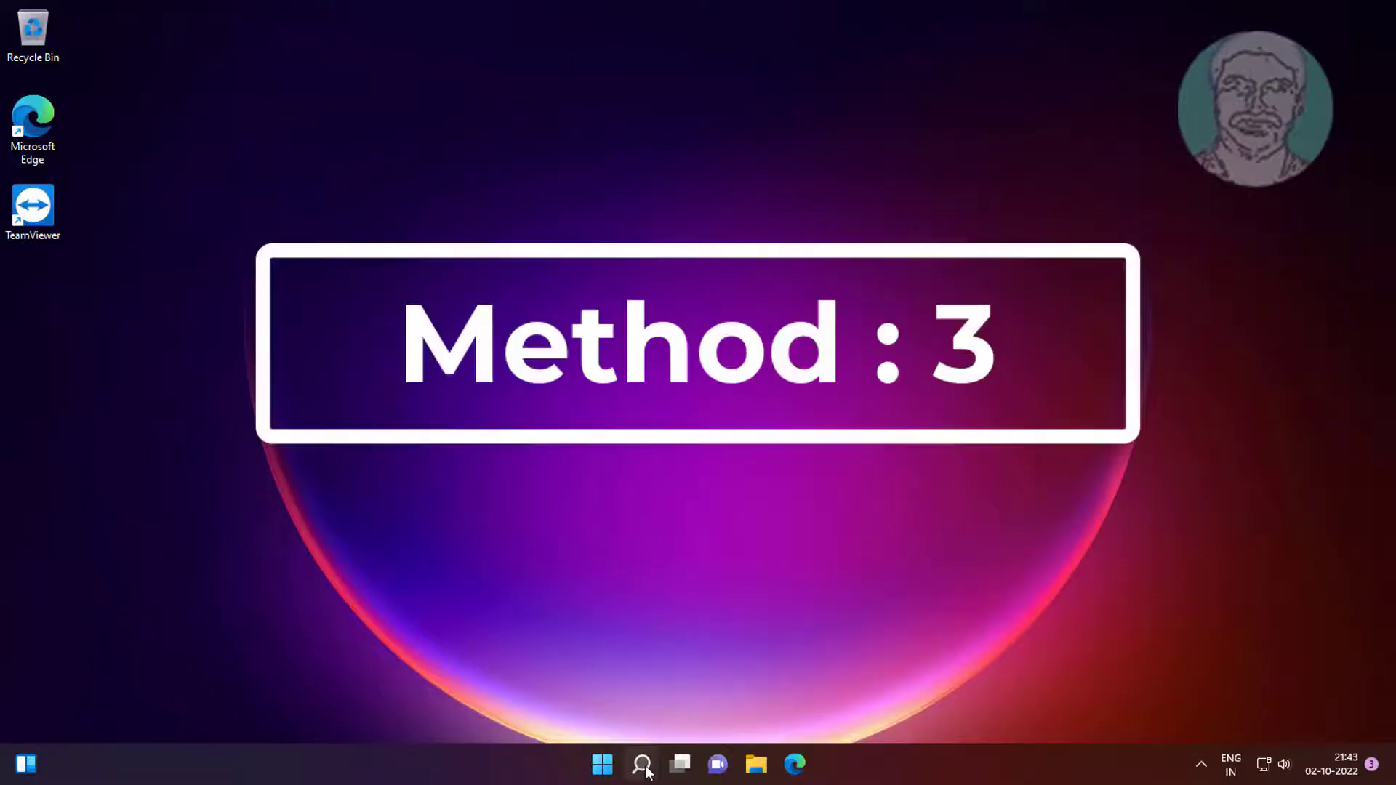
Search for 'regedit' and launch Registry Editor as administrator
left_click(642, 766)
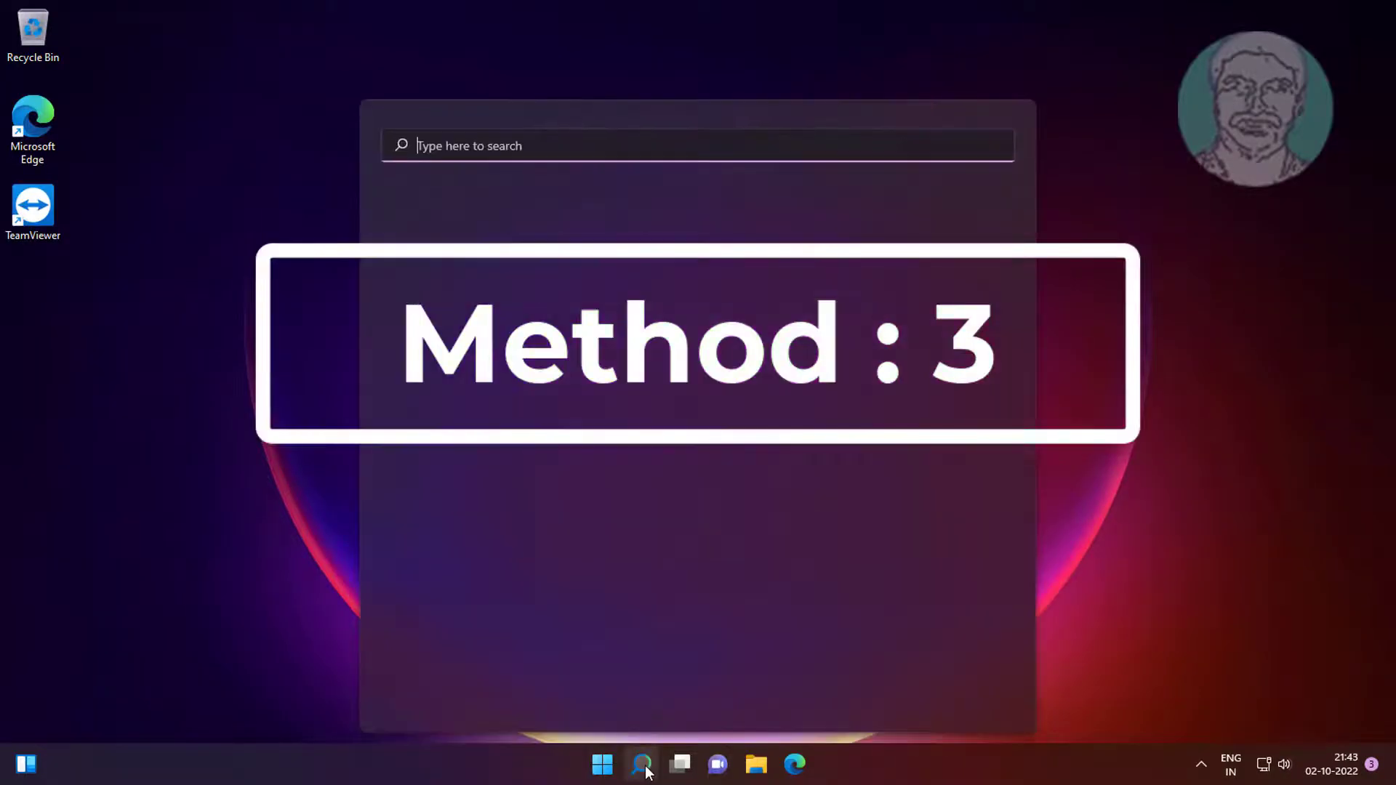
type("regedit")
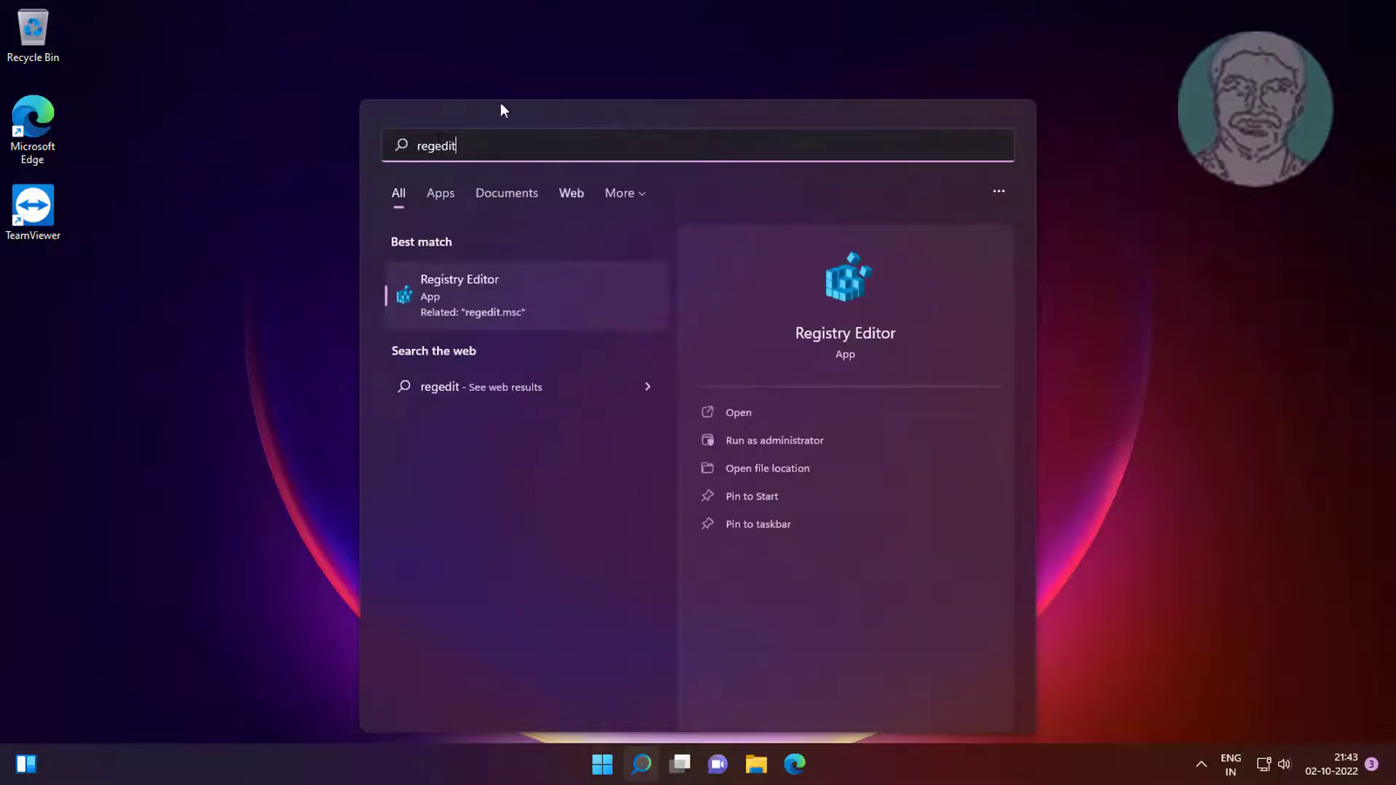
right_click(484, 290)
left_click(557, 319)
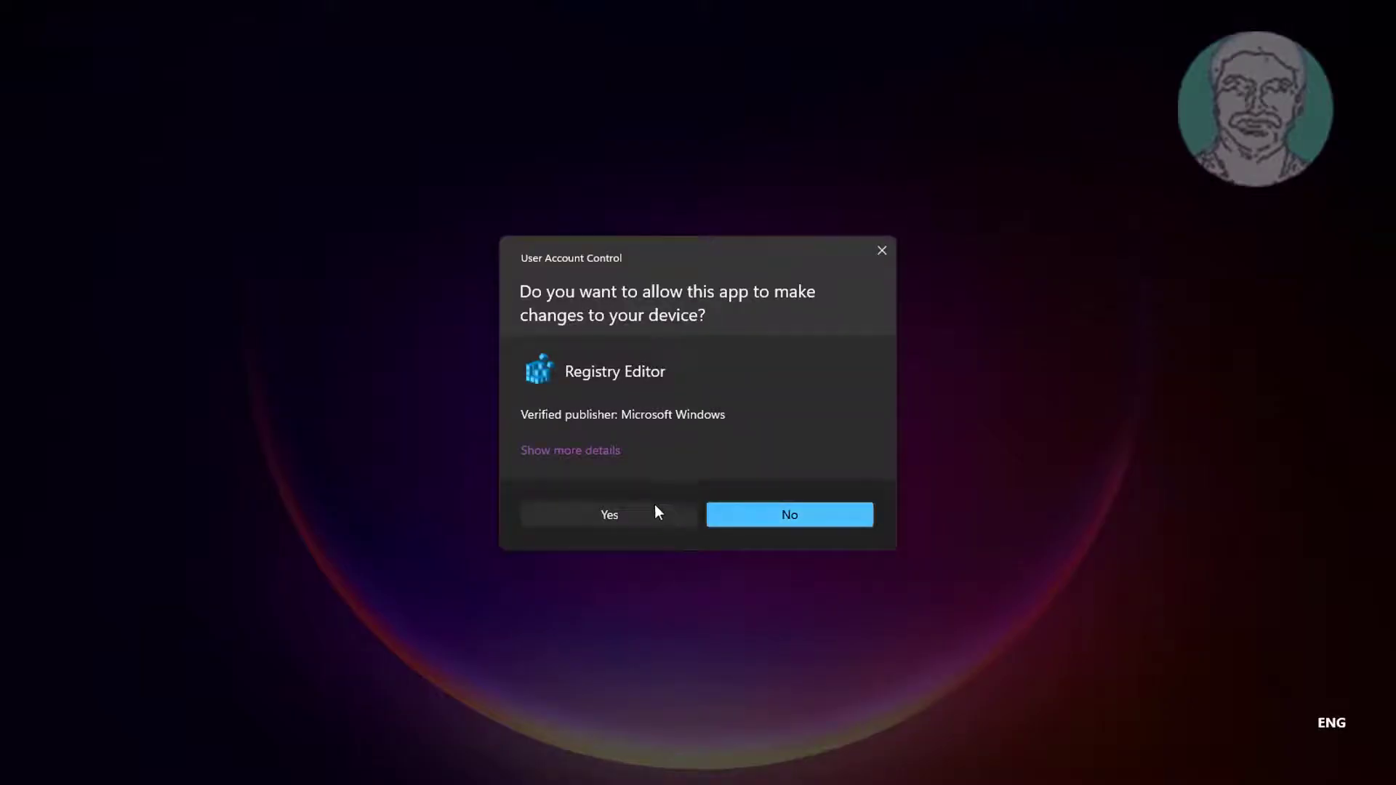
left_click(653, 507)
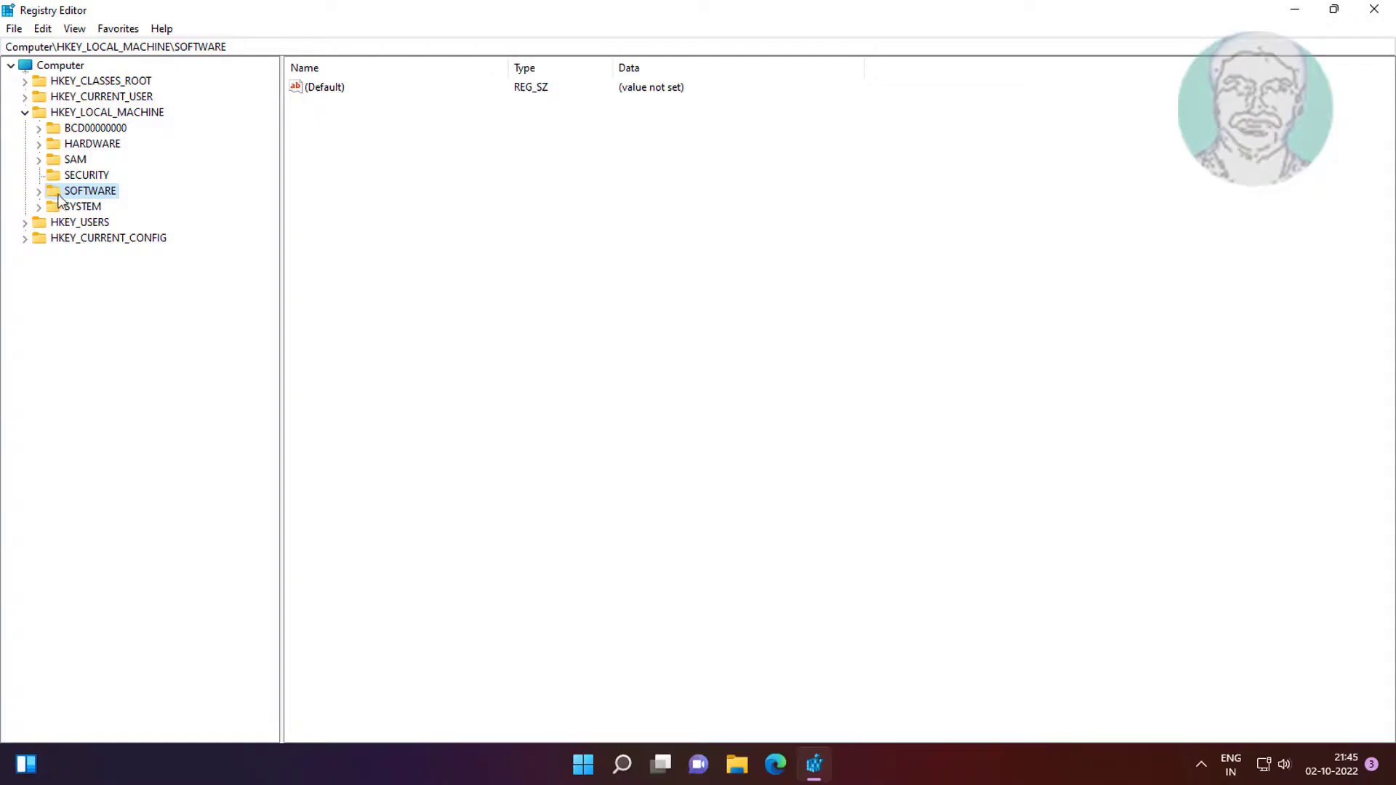
Expand HKEY_LOCAL_MACHINE\SOFTWARE\Microsoft in the registry tree
key("Left")
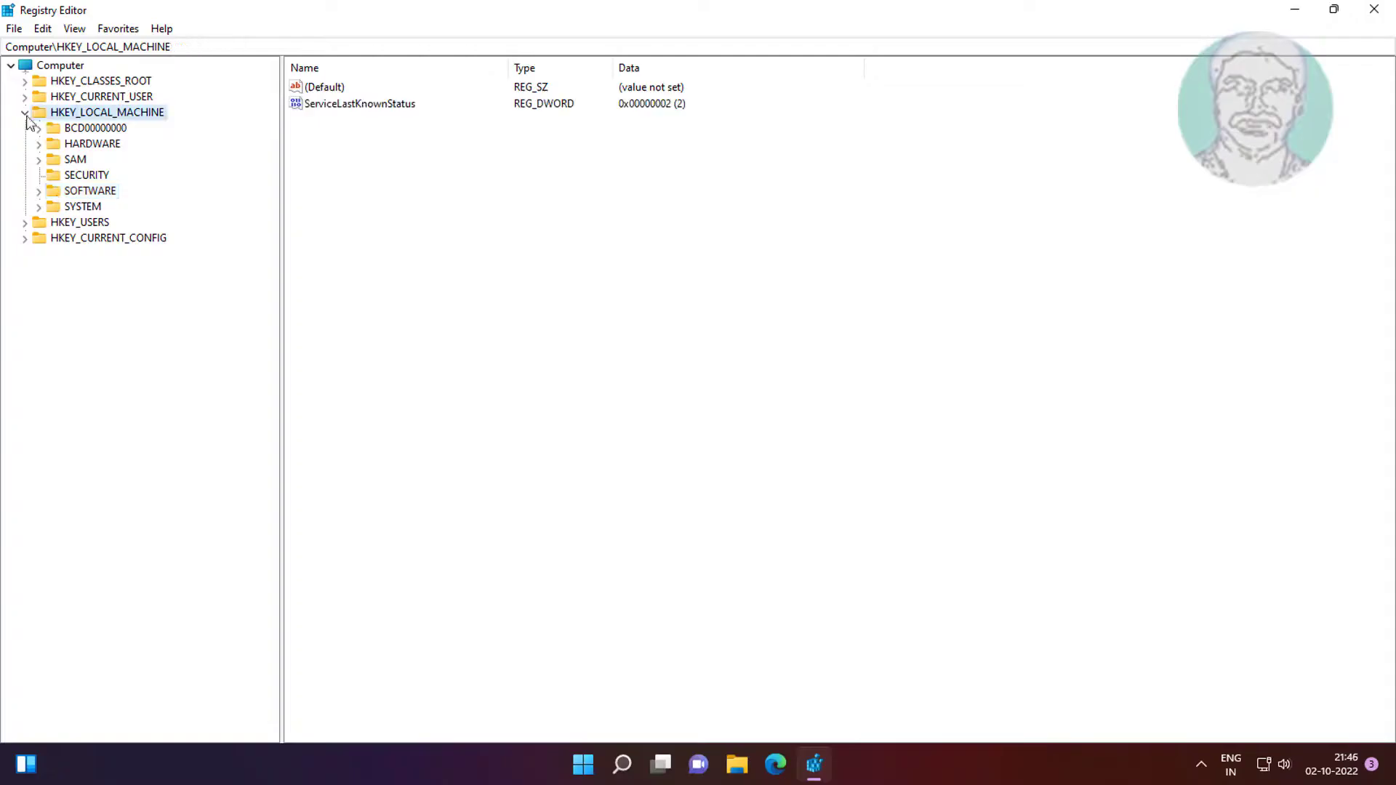
left_click(109, 192)
left_click(40, 191)
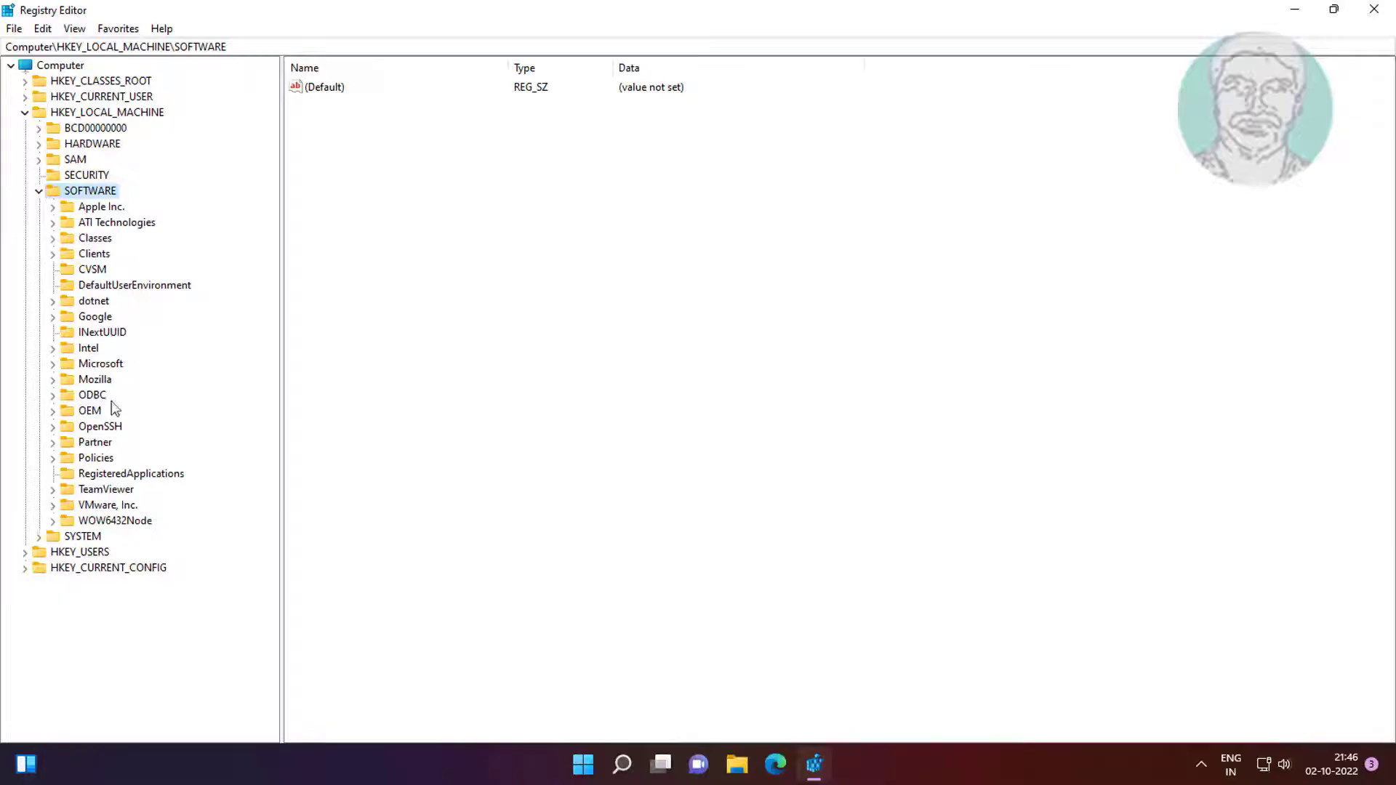
left_click(98, 364)
left_click(53, 364)
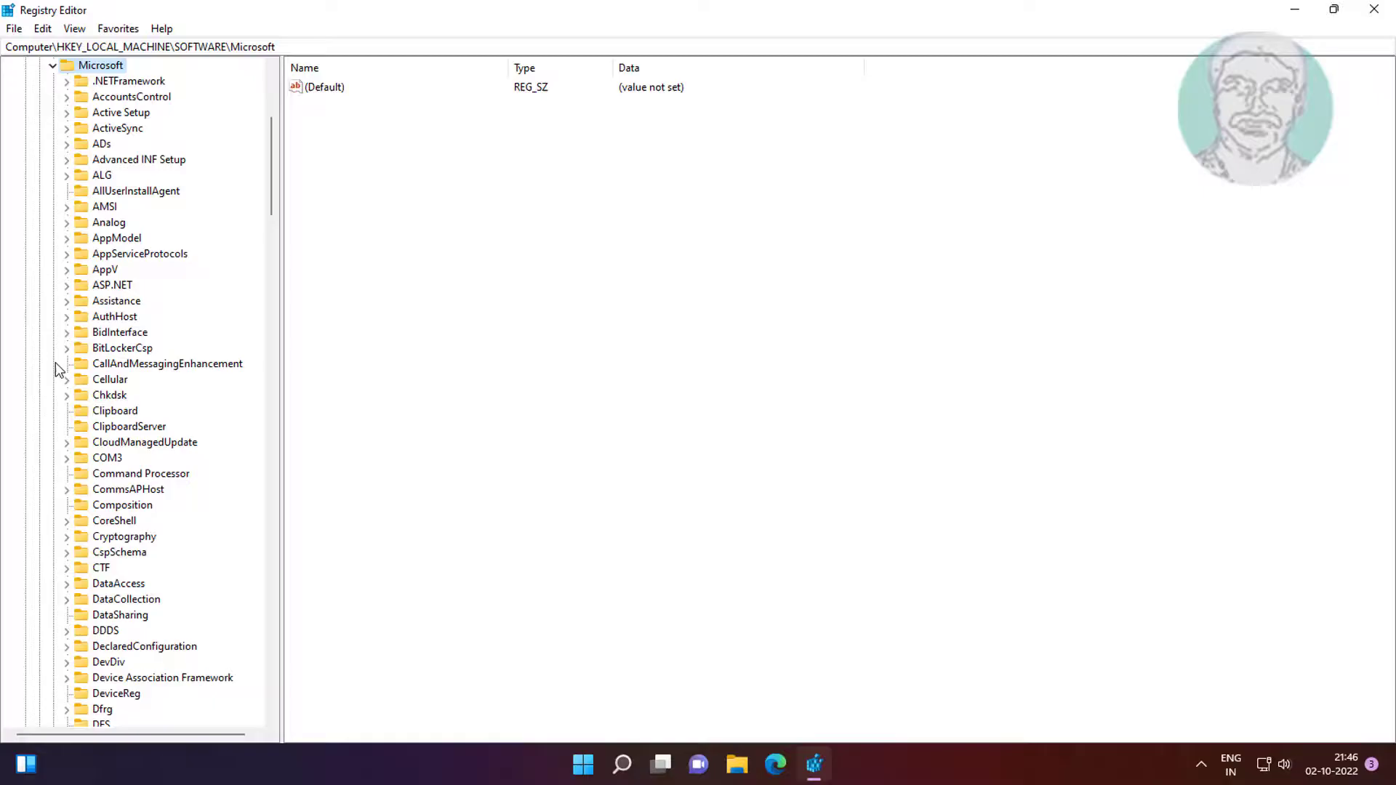
left_click(92, 396)
scroll(177, 502, "down", 4)
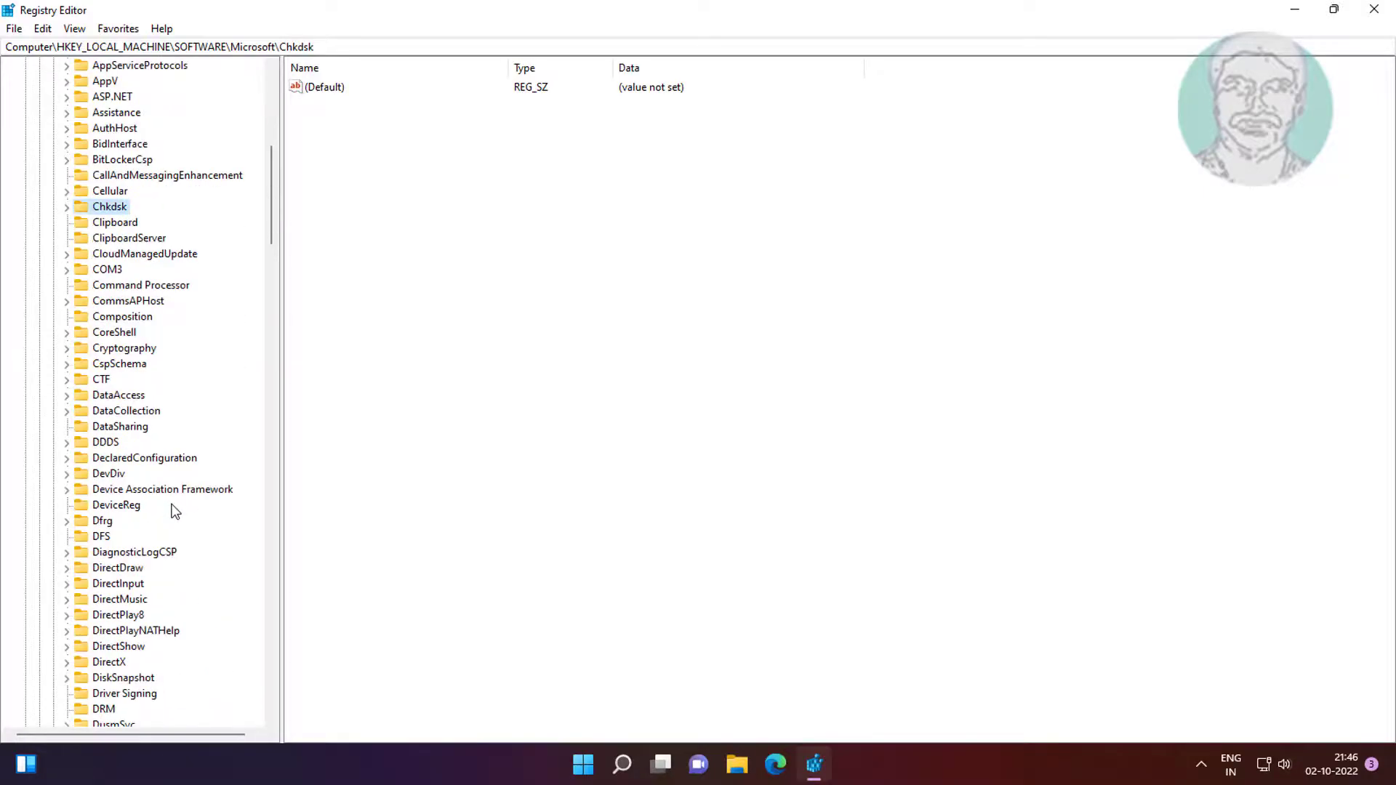
scroll(174, 504, "down", 12)
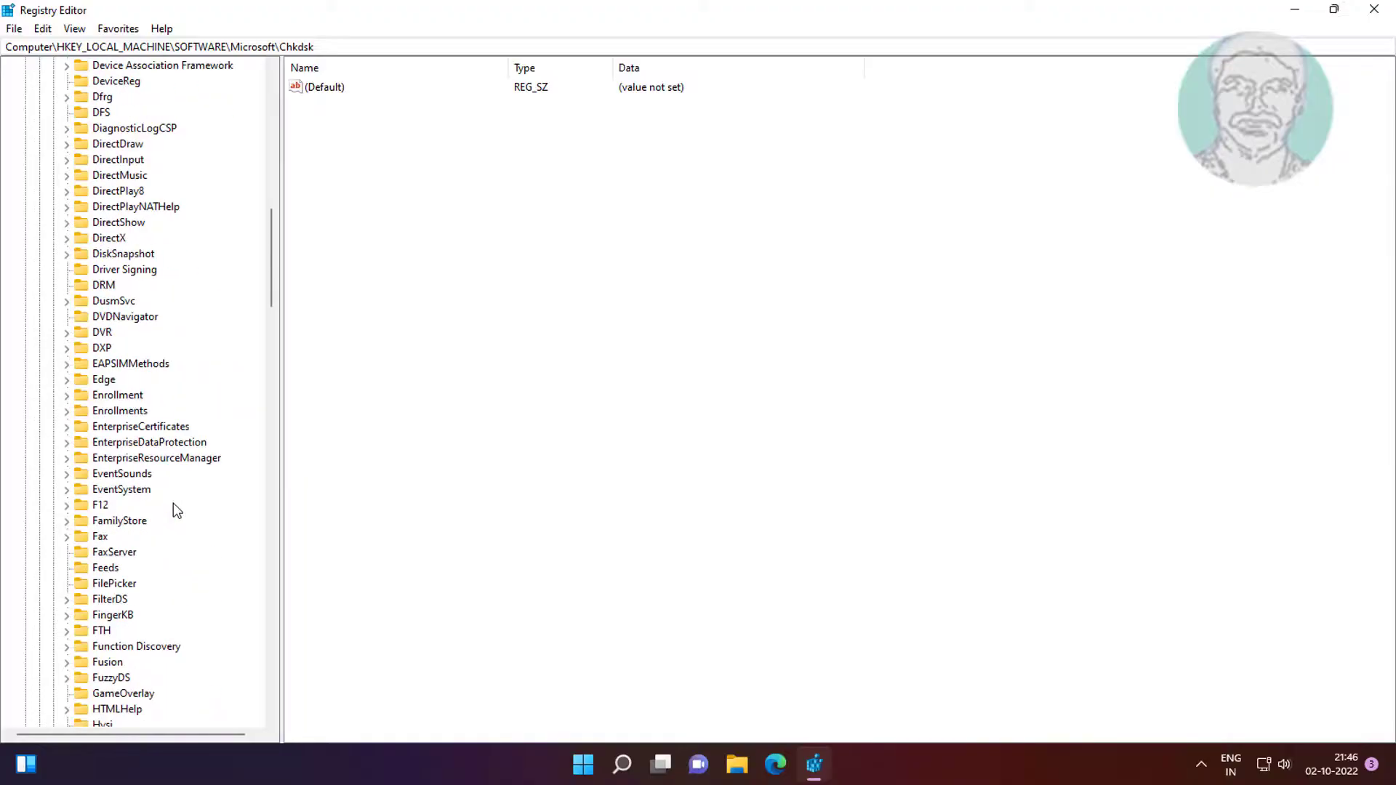
scroll(173, 505, "down", 18)
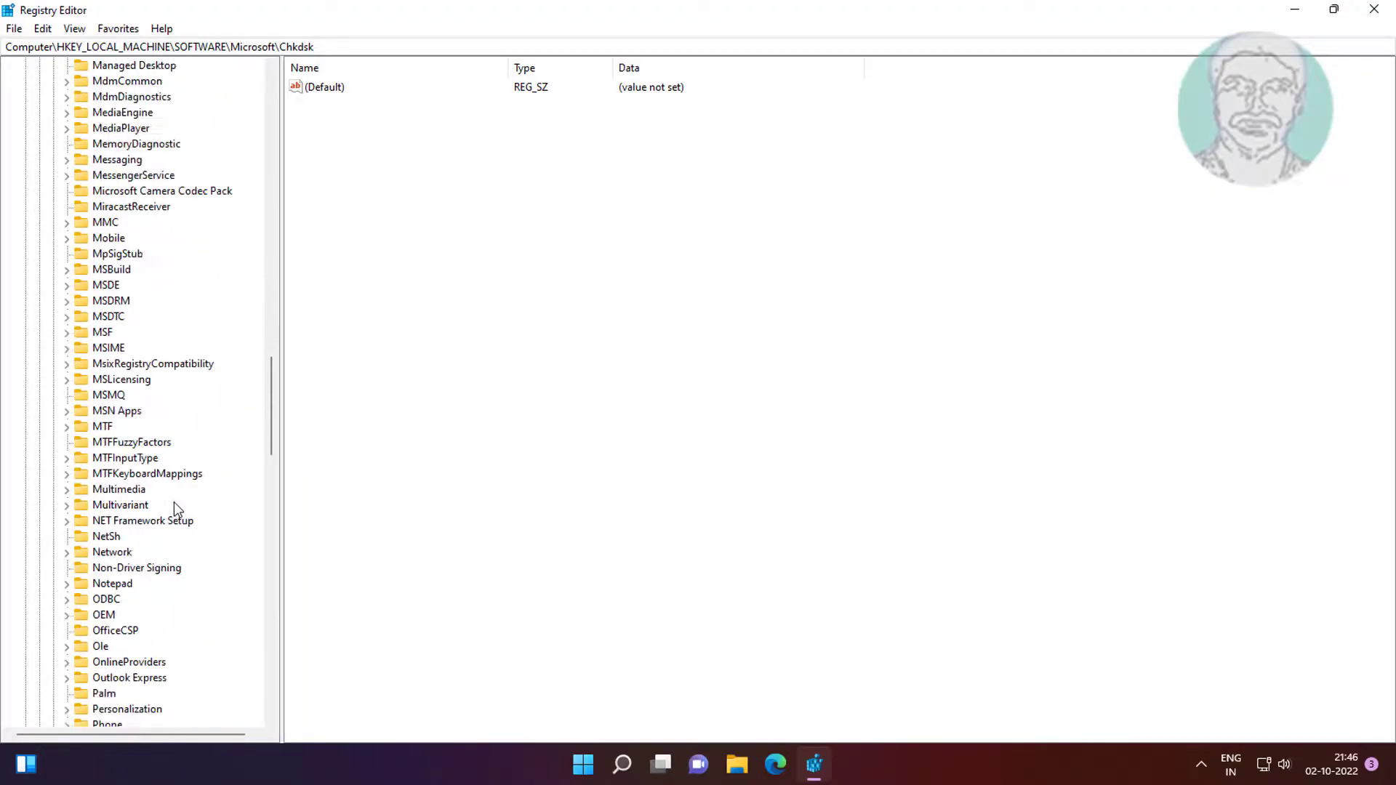
Go down through Windows > CurrentVersion and select the Uninstall key
left_click(102, 431)
key("w")
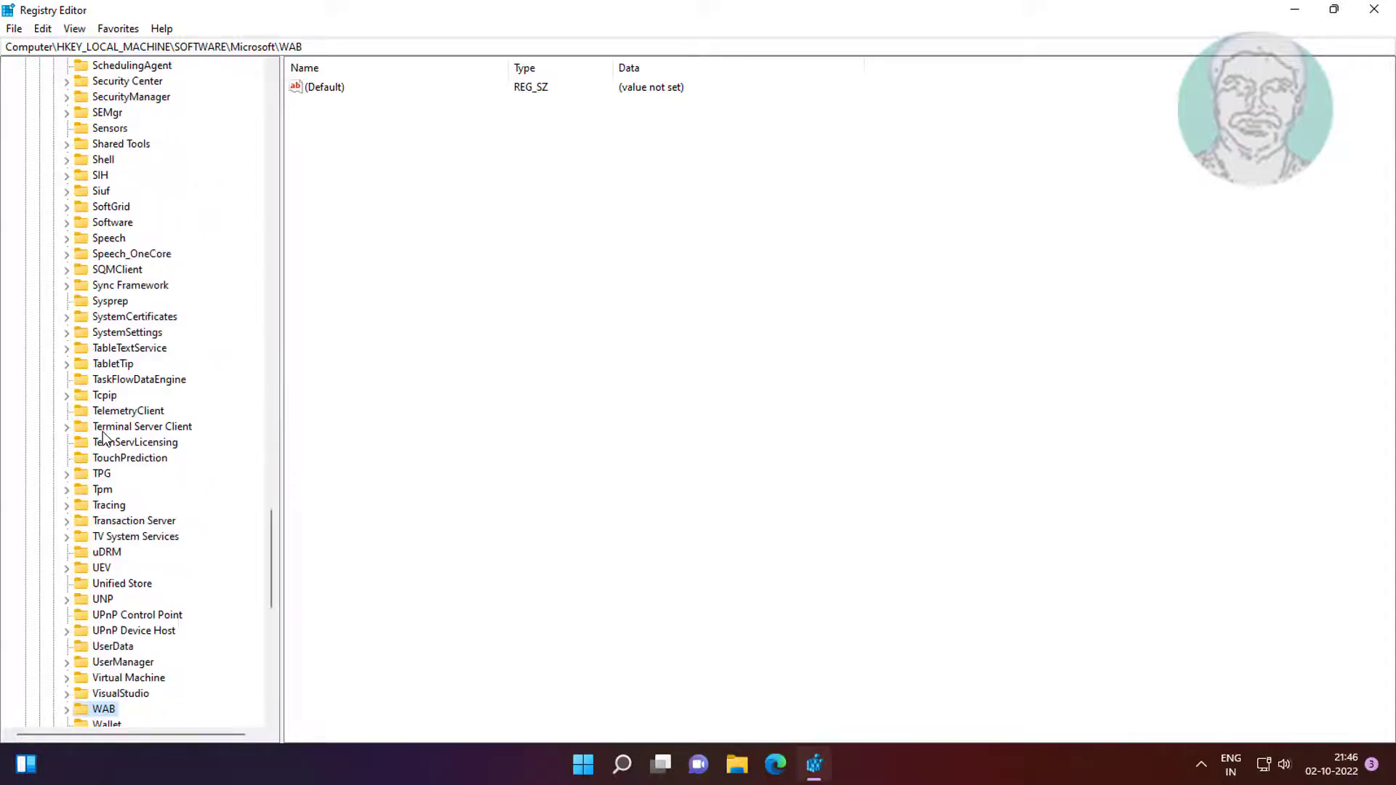
scroll(252, 601, "down", 4)
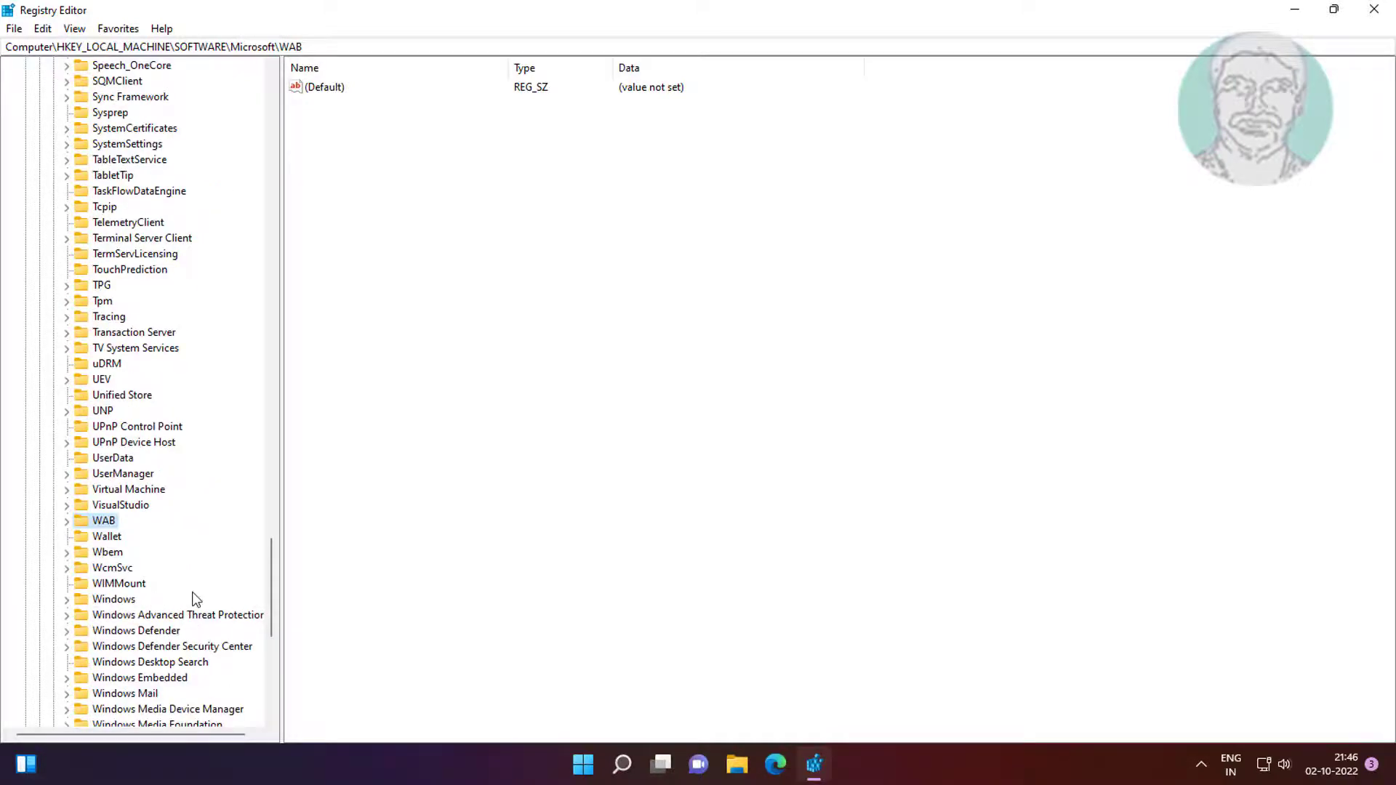
scroll(193, 598, "down", 3)
left_click(106, 461)
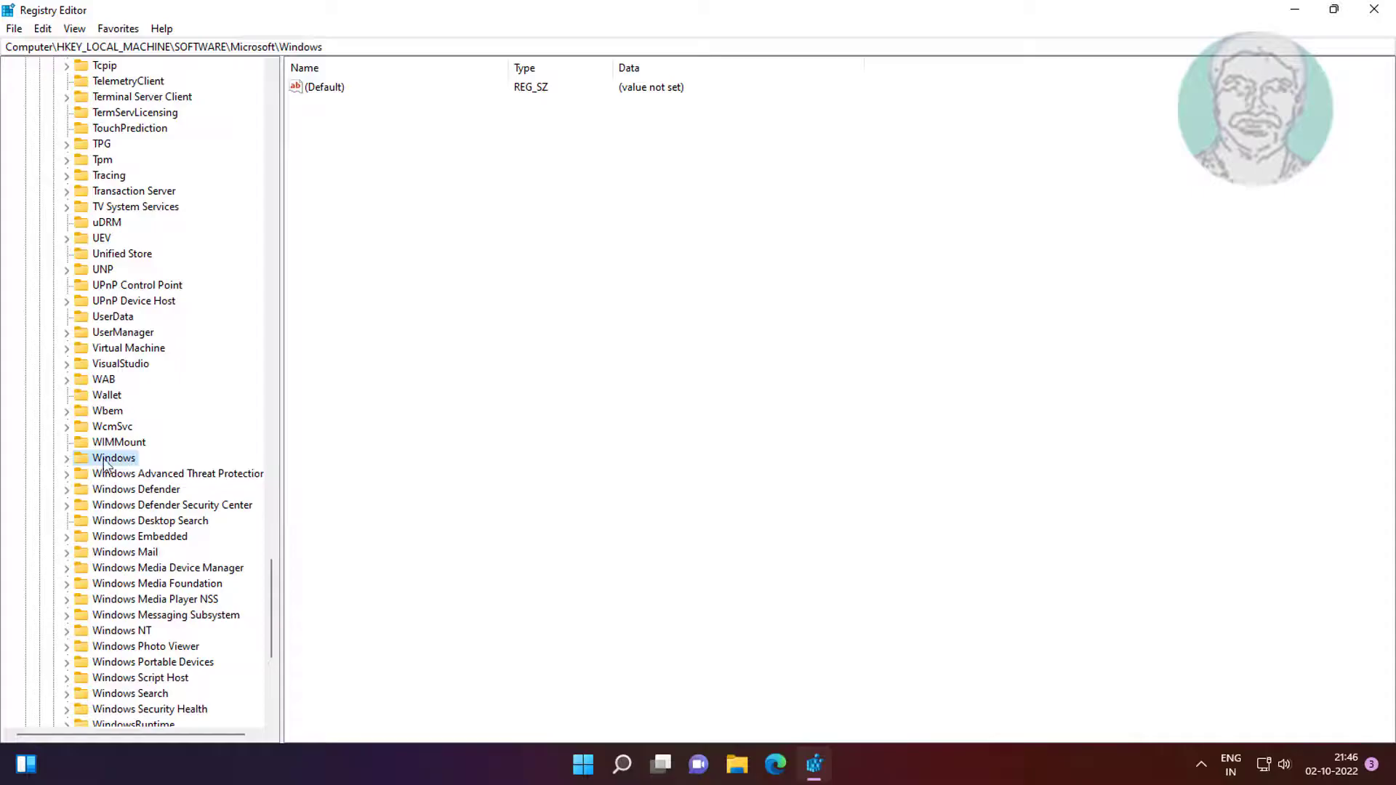
left_click(65, 458)
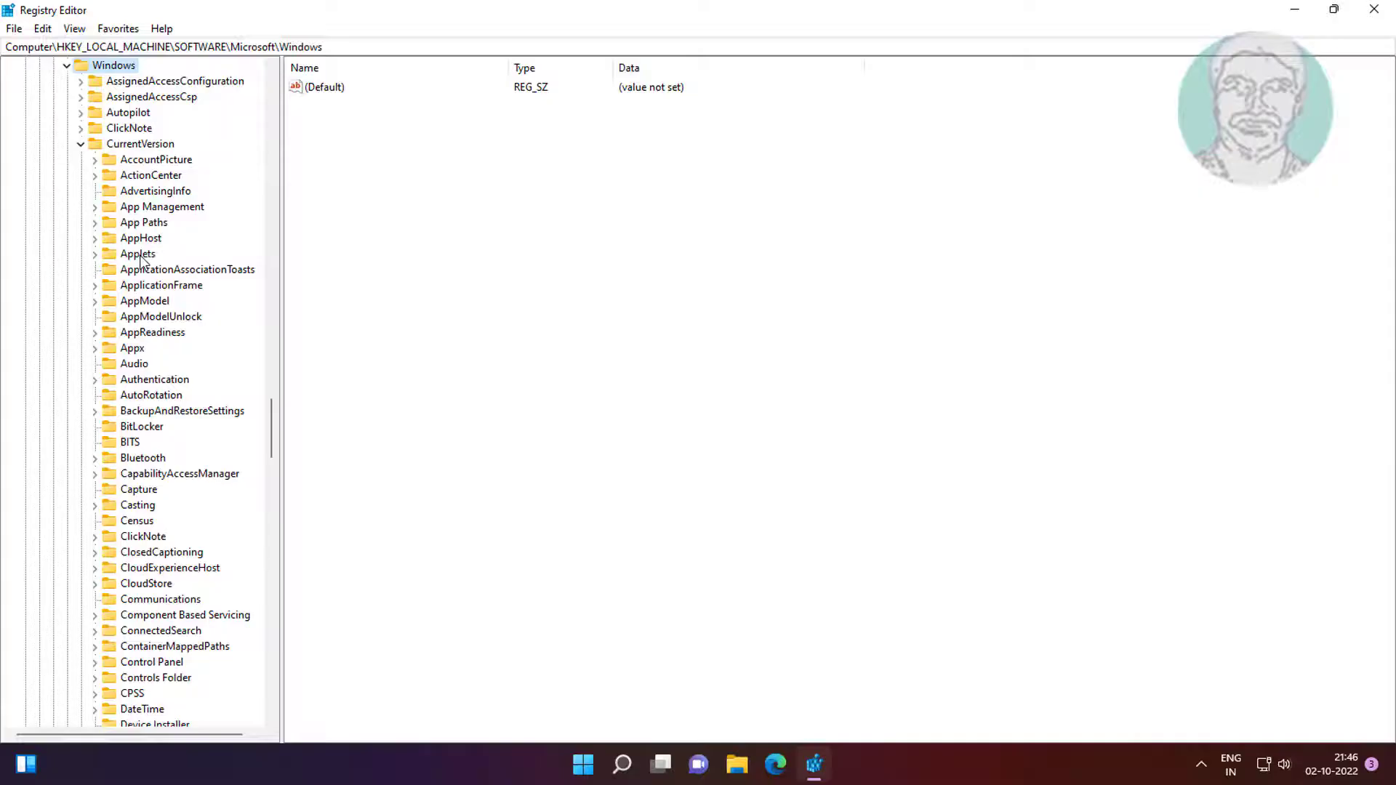
left_click(129, 146)
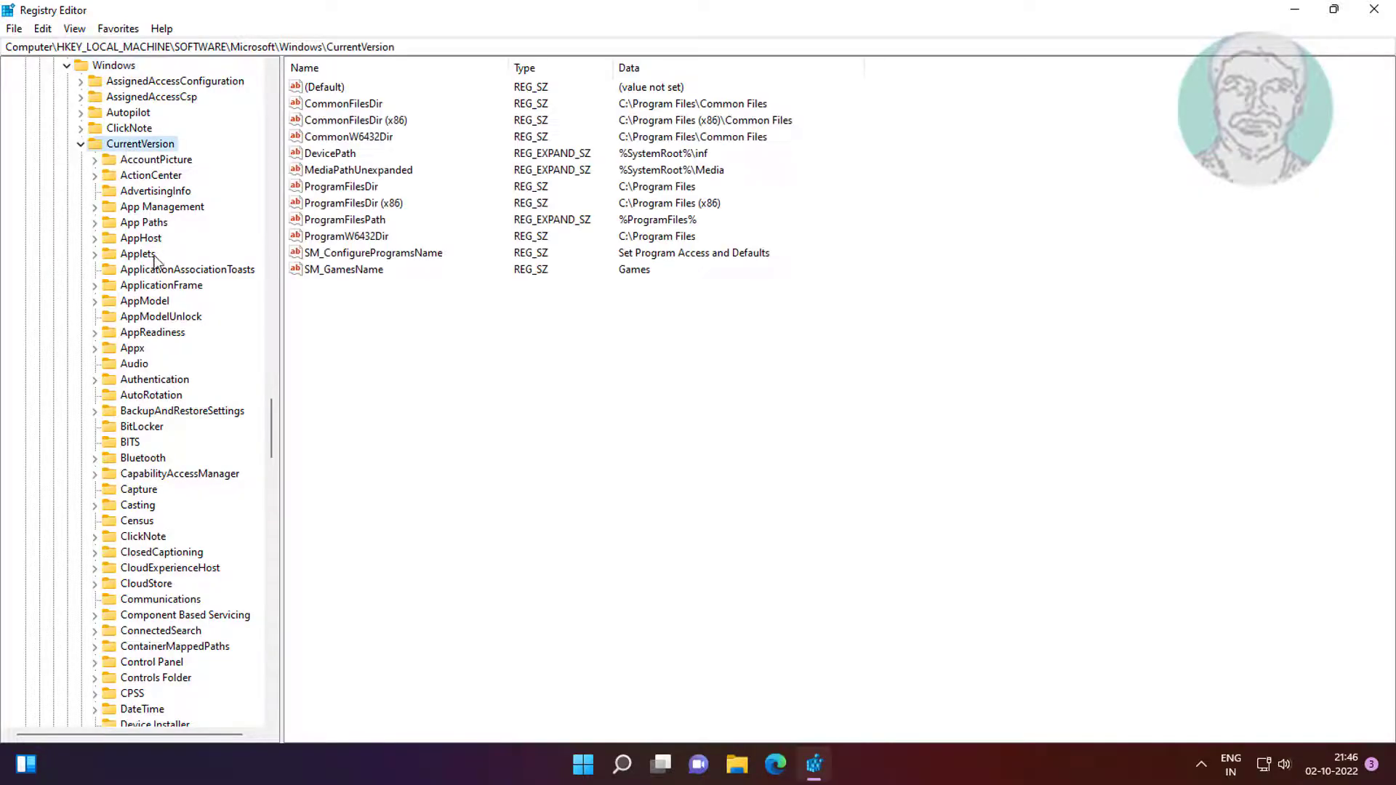
left_click(132, 365)
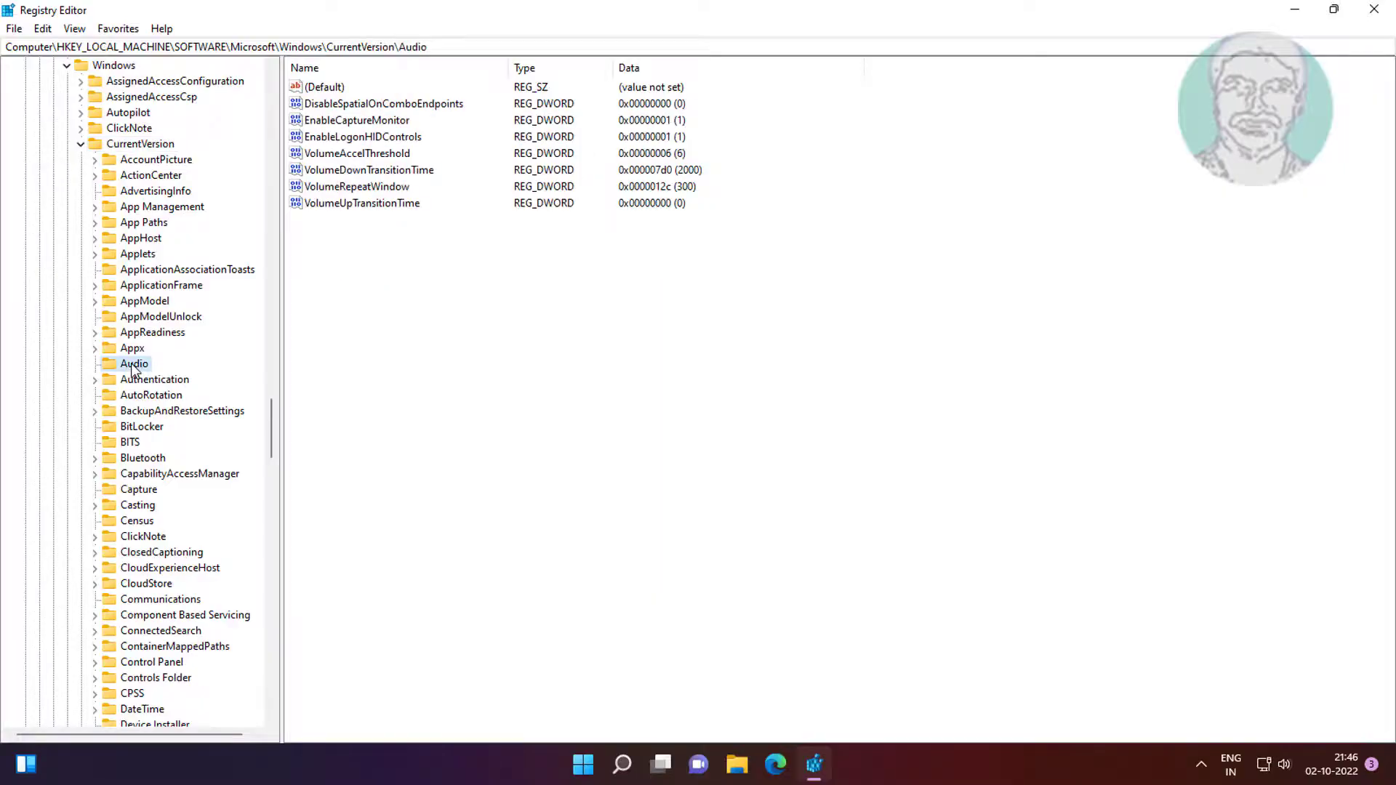
key("u")
scroll(212, 455, "down", 5)
left_click(155, 491)
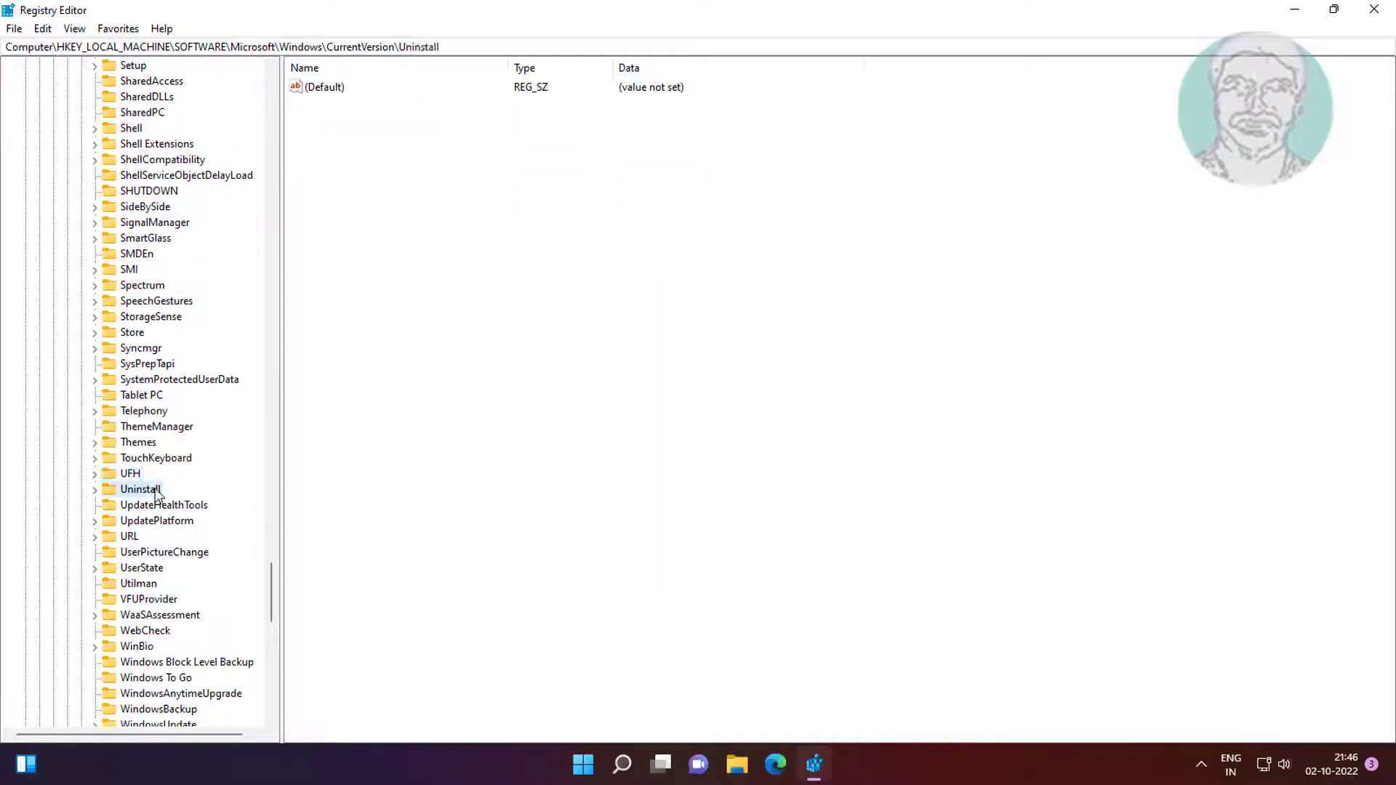
Expand Uninstall, widen the tree pane, browse the GUID entries, and open the TeamViewer key
left_click(96, 491)
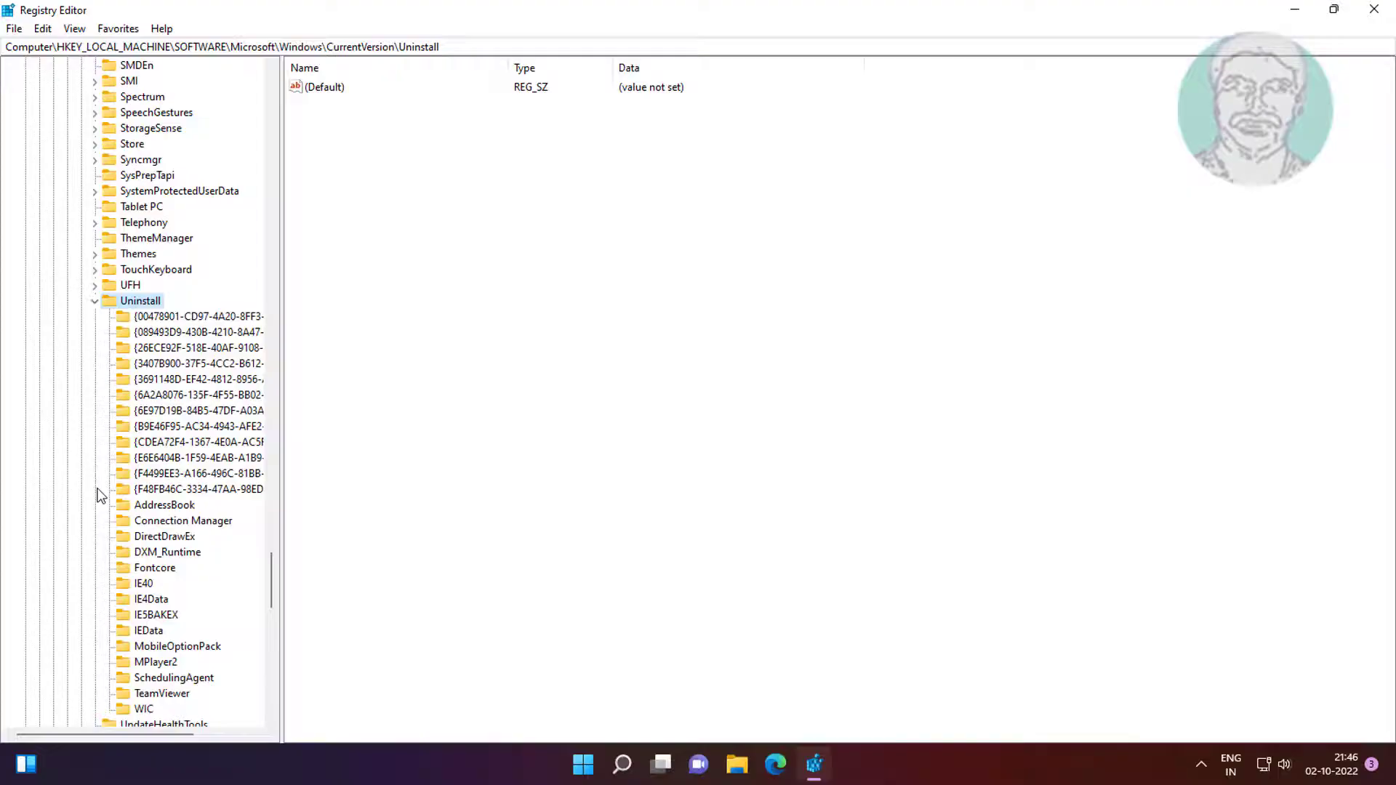
left_click_drag(281, 353, 459, 347)
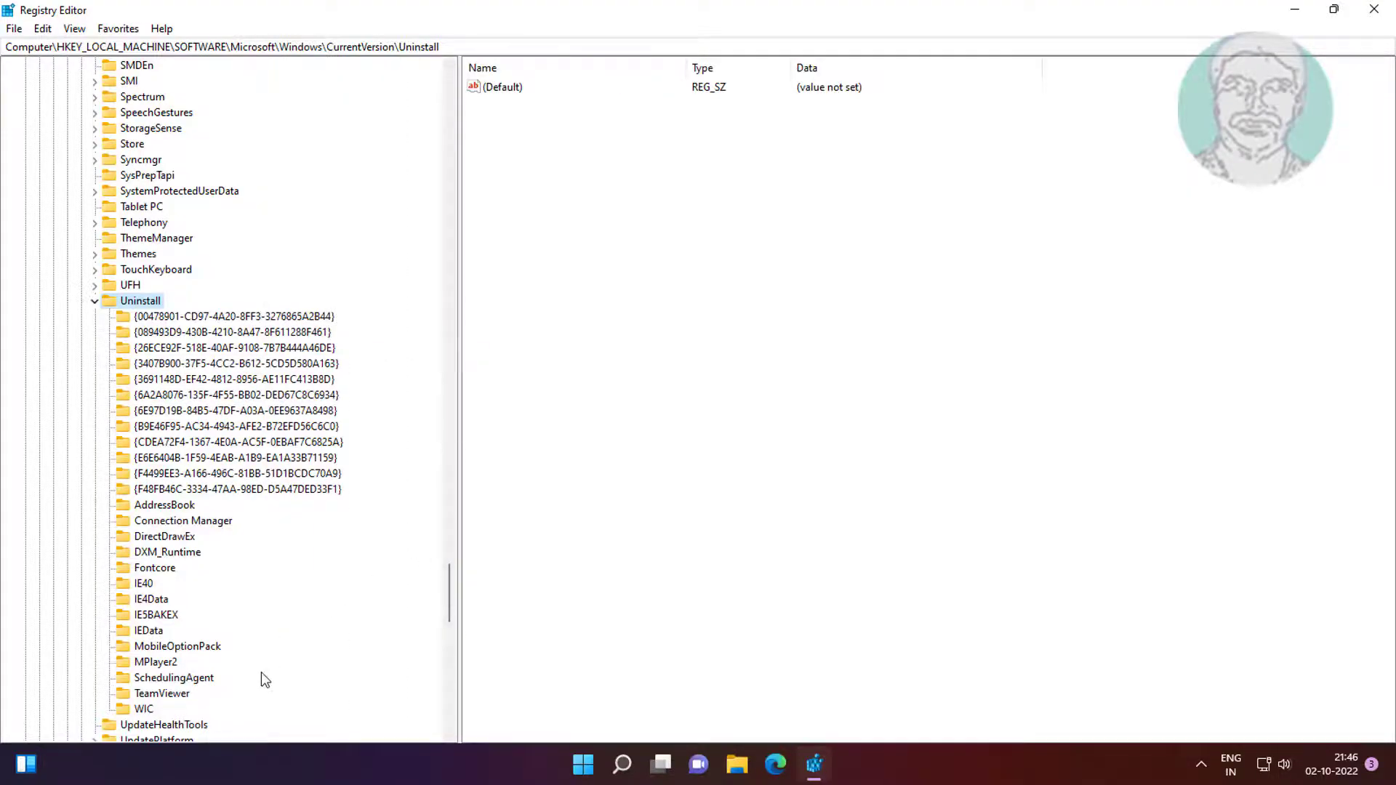
left_click(269, 318)
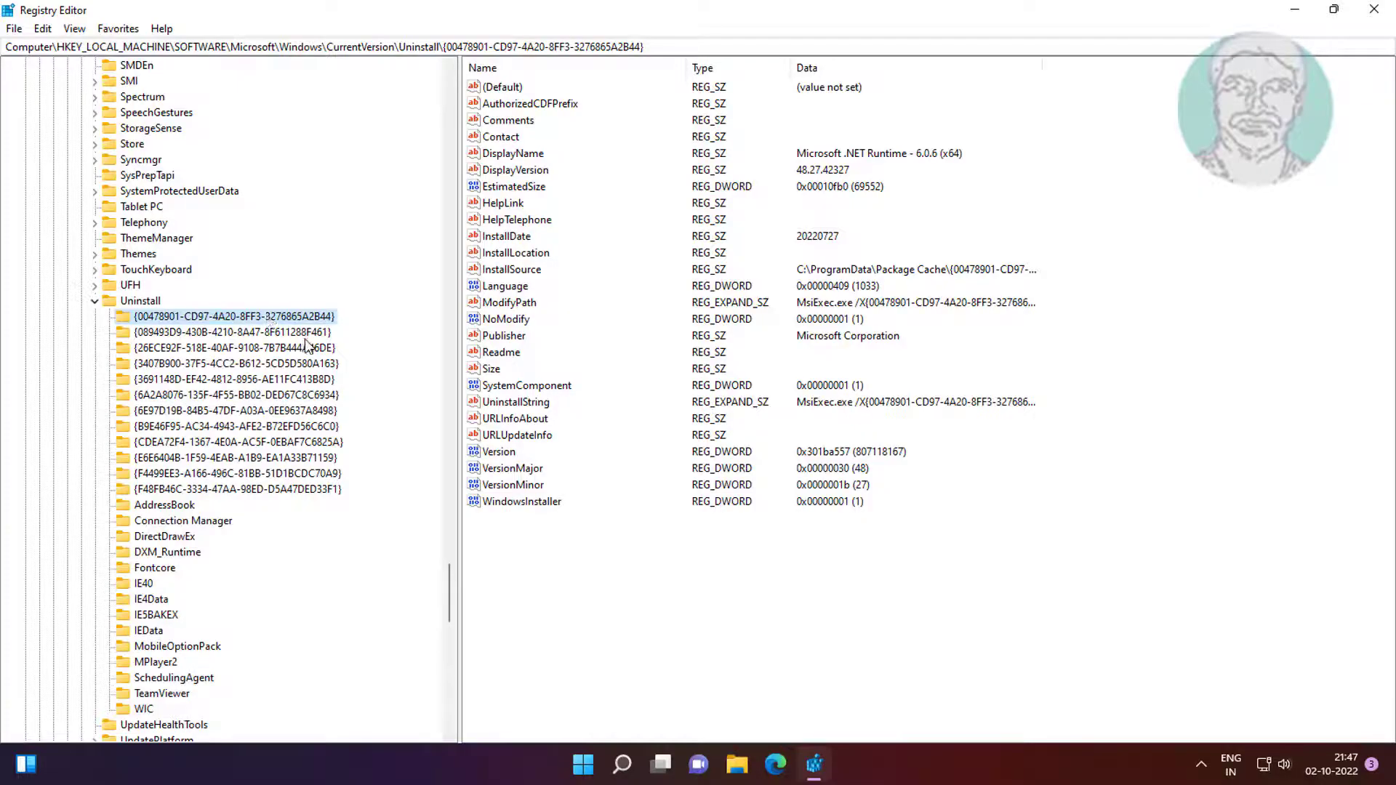
left_click(272, 336)
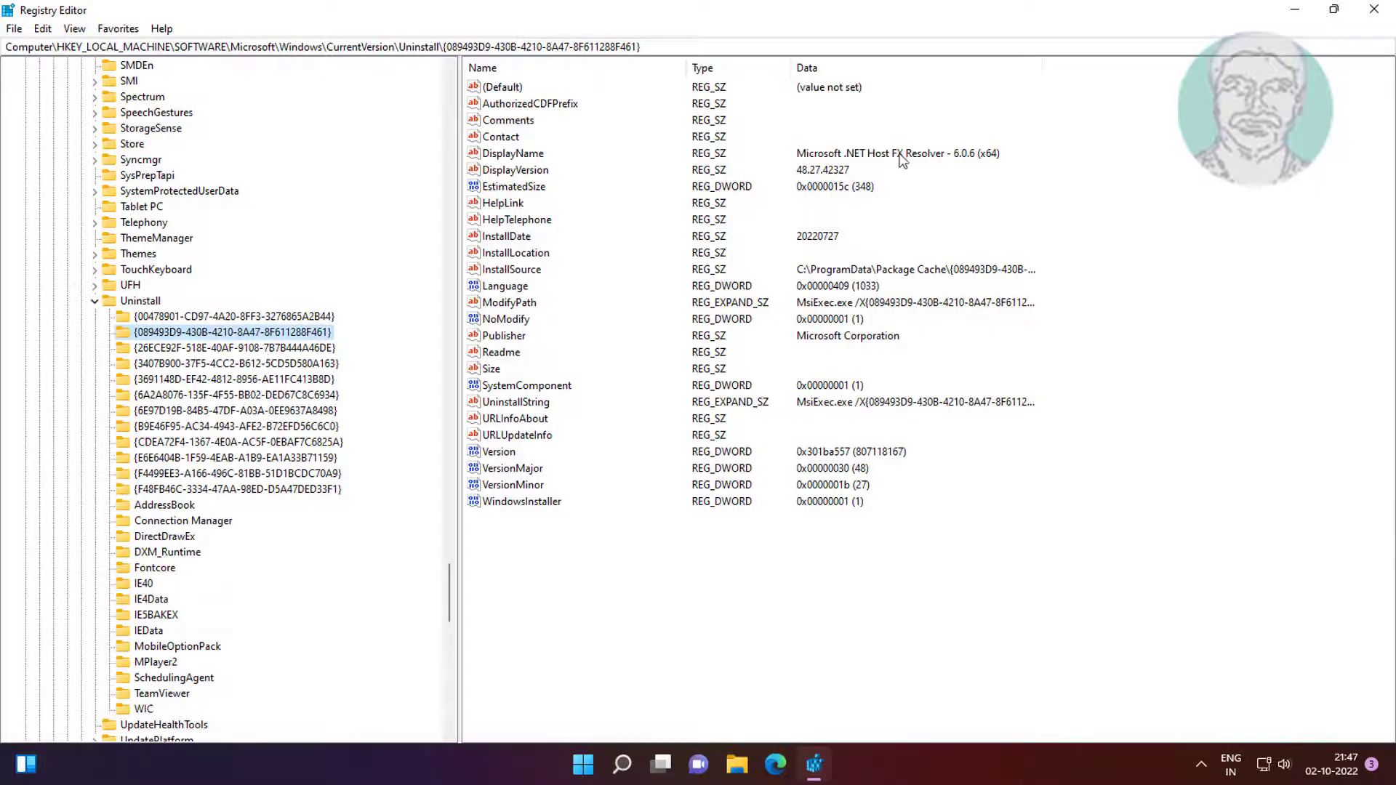
left_click(281, 348)
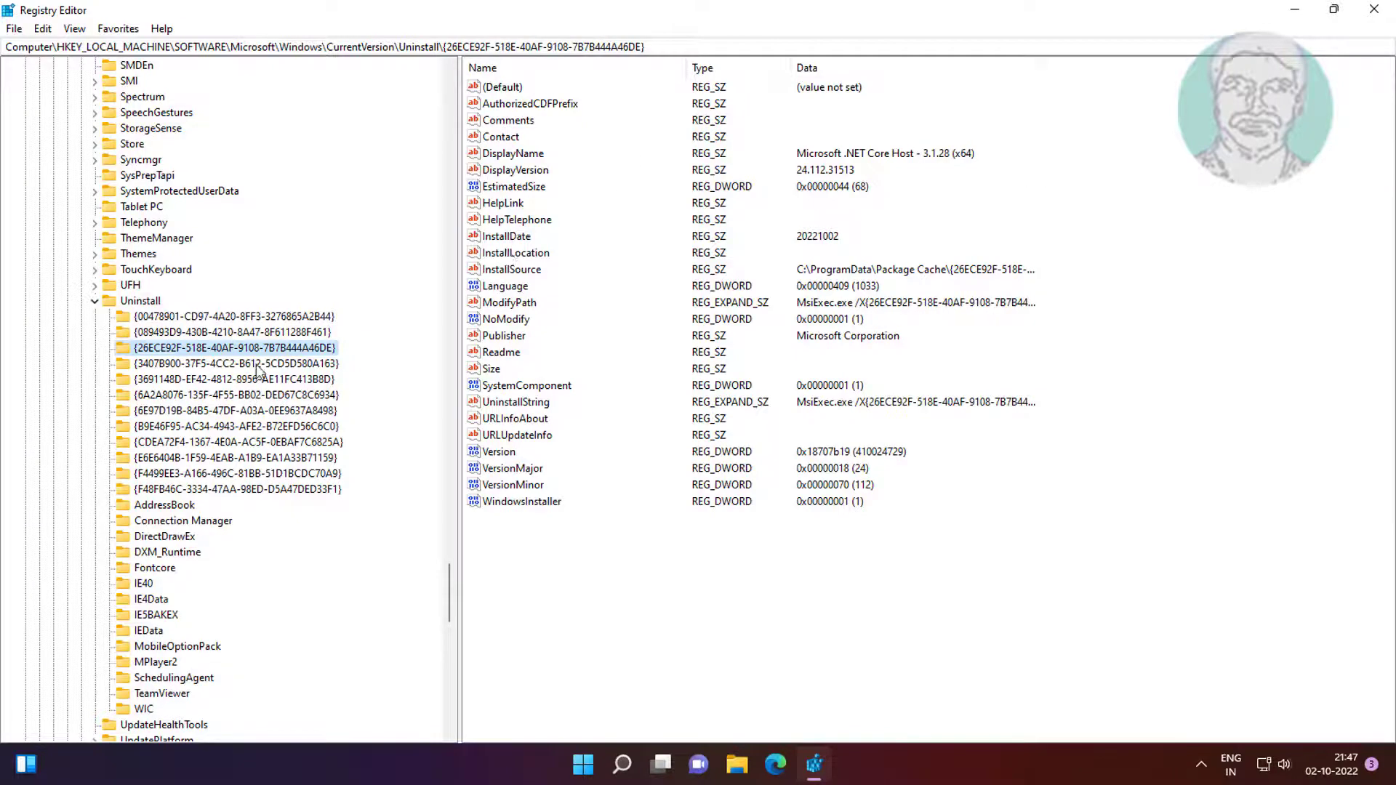
left_click(258, 364)
scroll(173, 525, "down", 4)
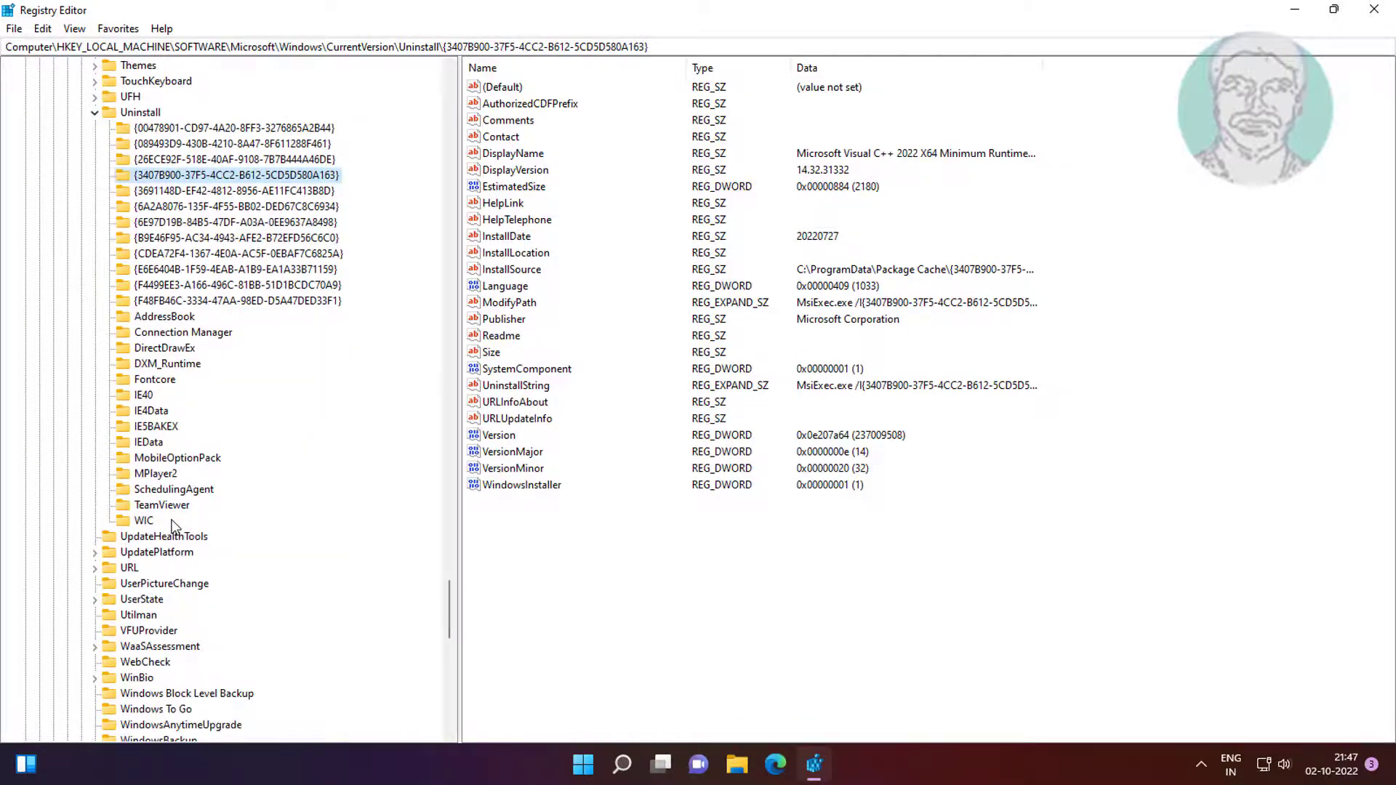
left_click(164, 507)
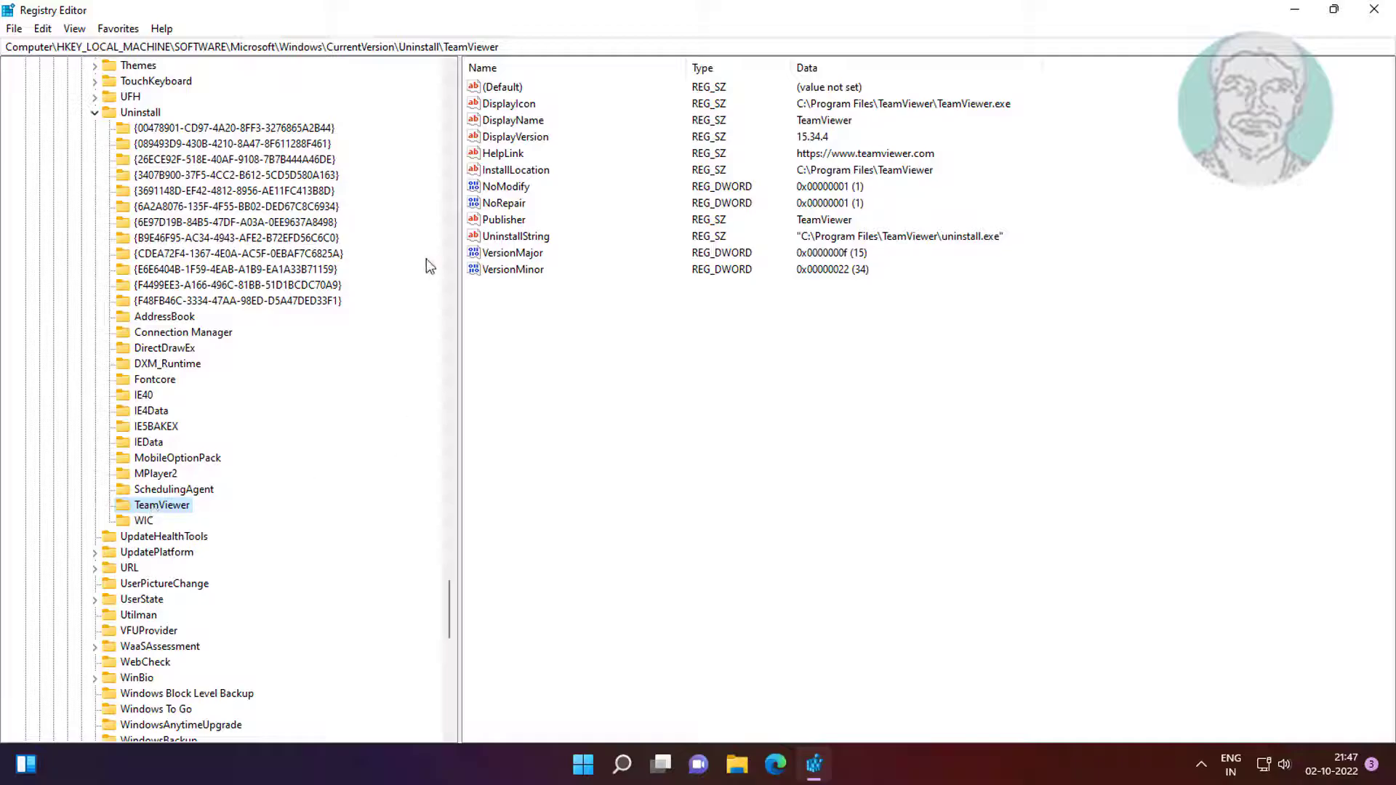
Copy the UninstallString path C:\Program Files\TeamViewer\uninstall.exe, then cancel the edit box
left_click(503, 121)
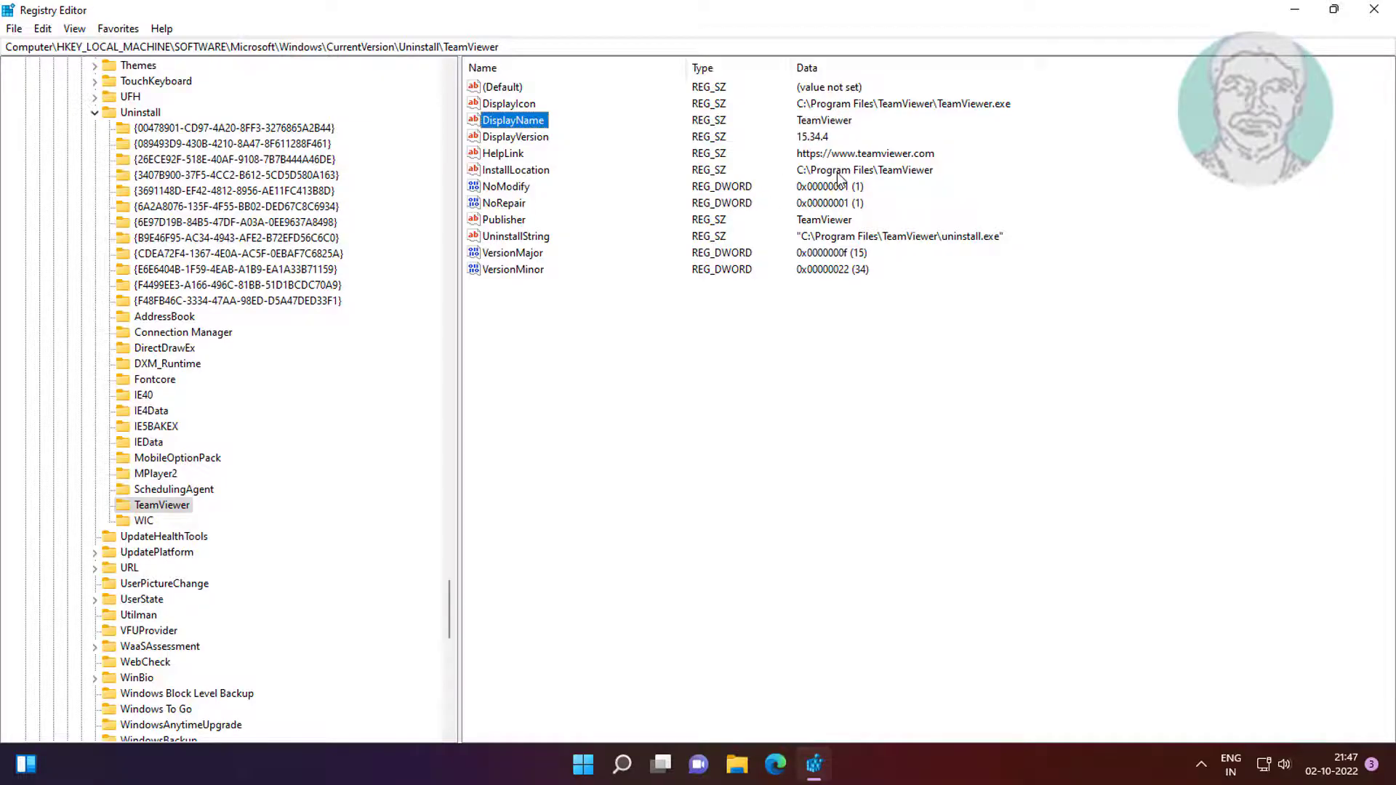
left_click(536, 240)
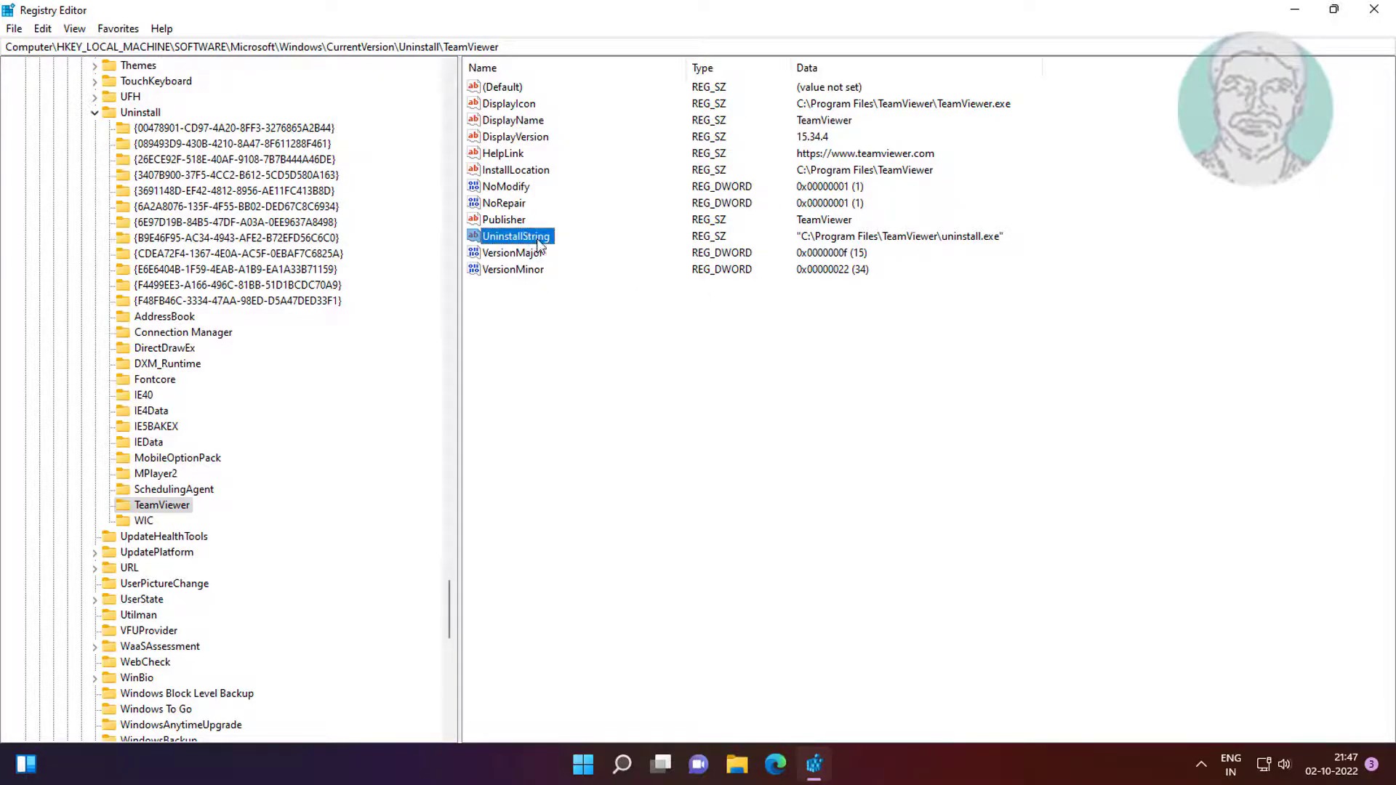
double_click(536, 240)
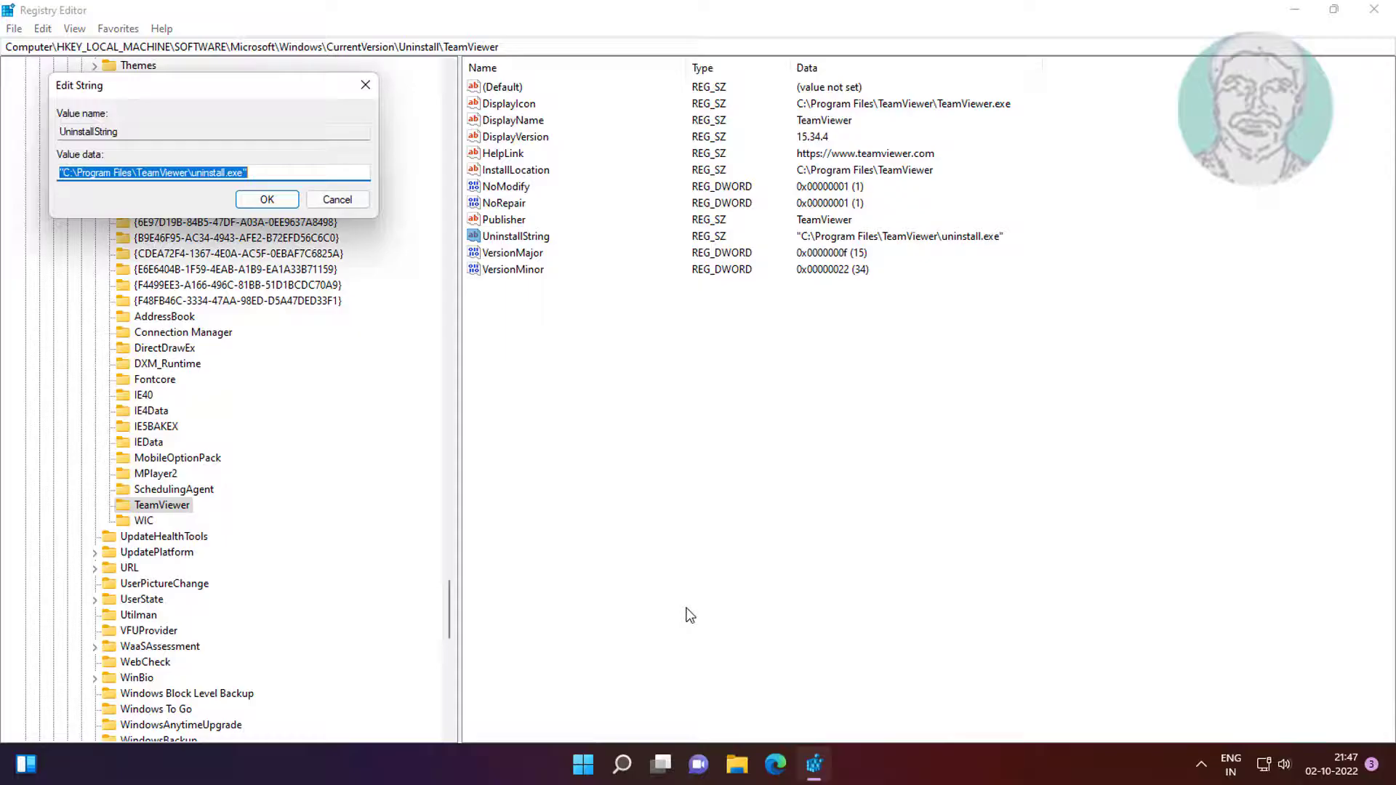
right_click(184, 171)
left_click(233, 226)
left_click(339, 199)
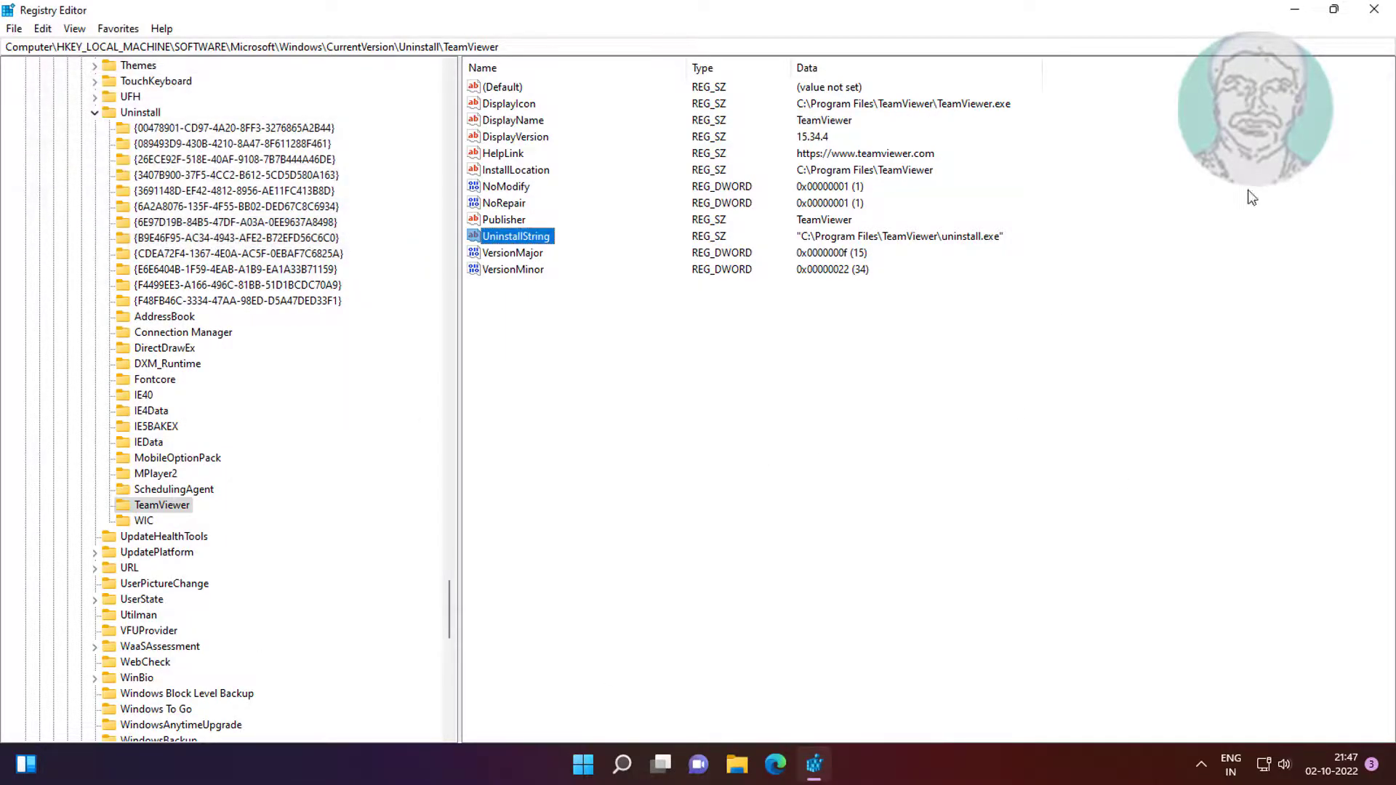
Close Registry Editor, paste the copied uninstall path into Run, and complete TeamViewer's uninstall
left_click(1379, 10)
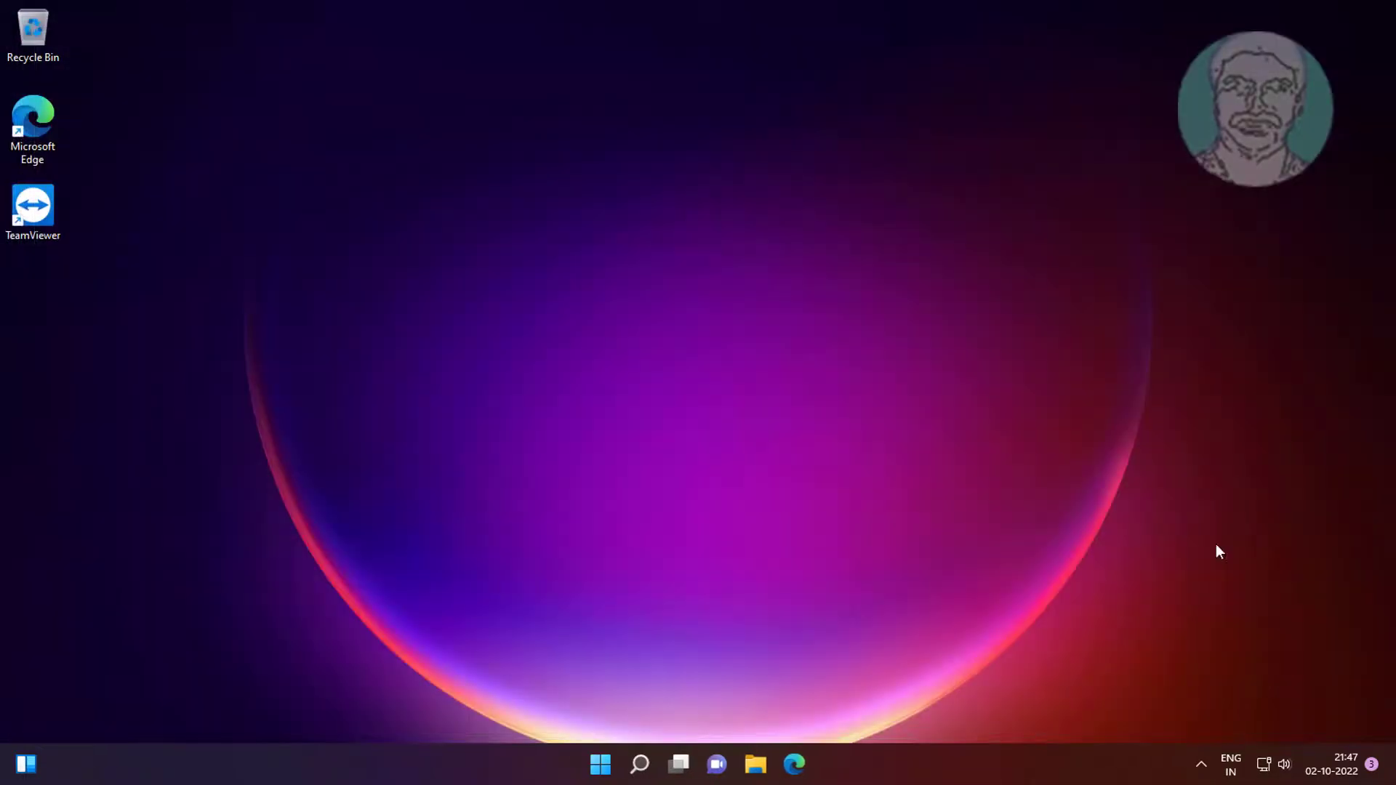
right_click(610, 768)
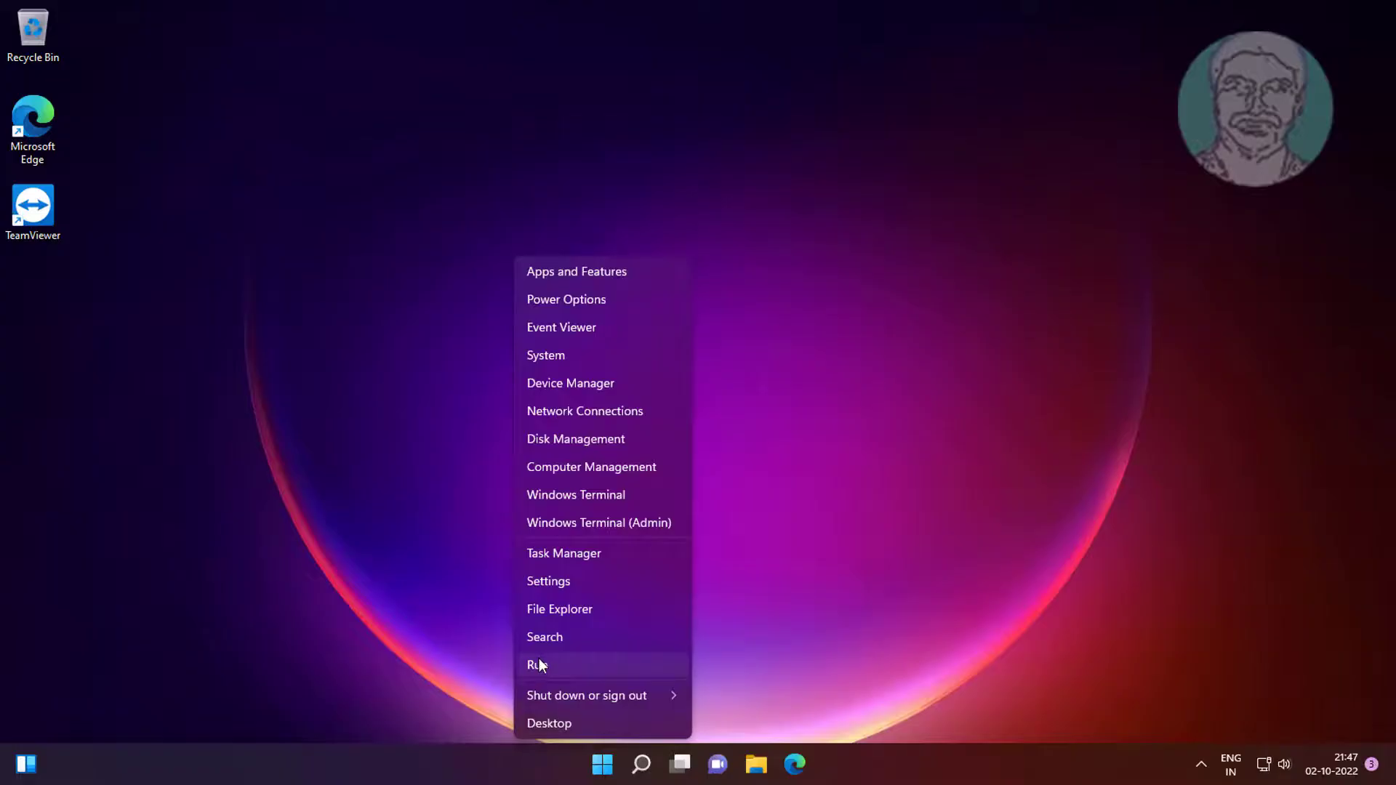
left_click(539, 663)
right_click(98, 647)
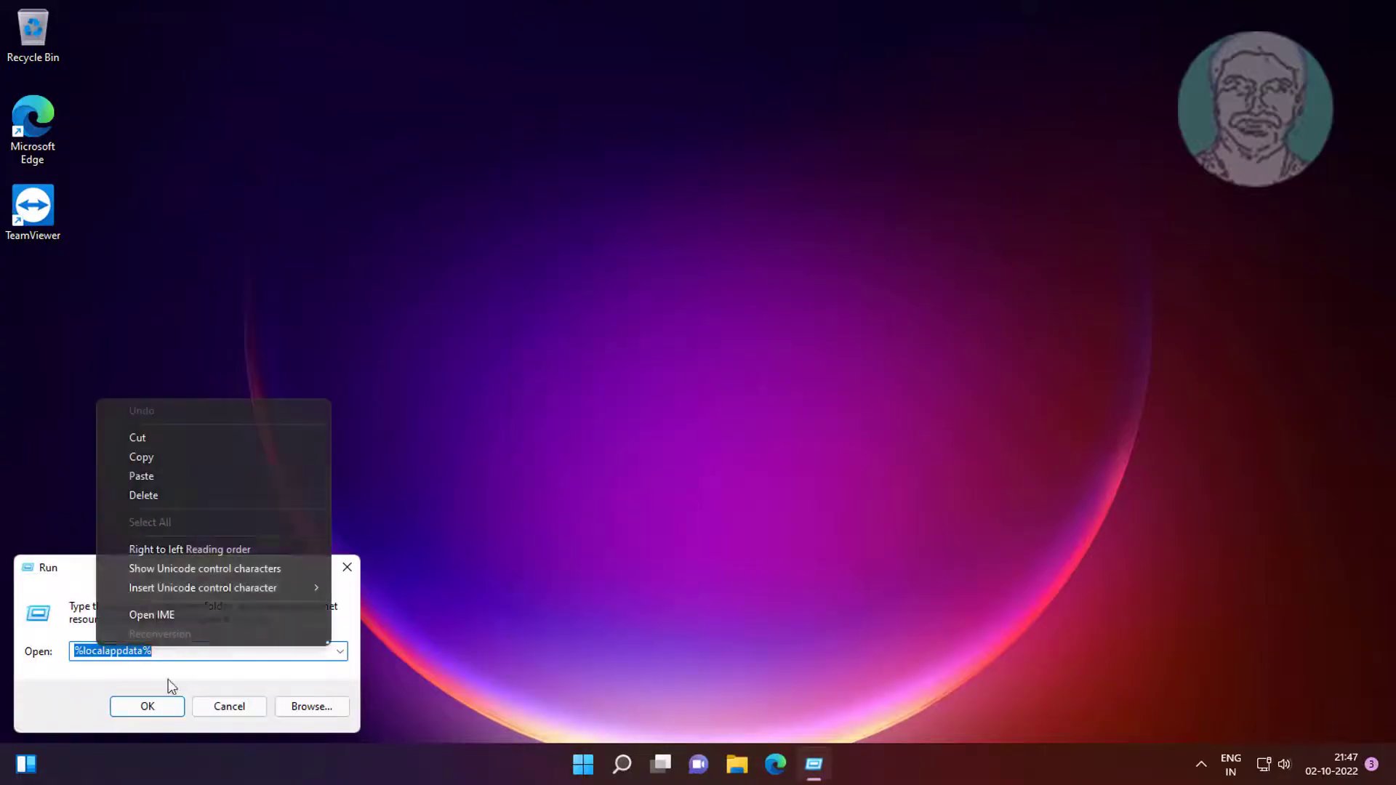
left_click(161, 479)
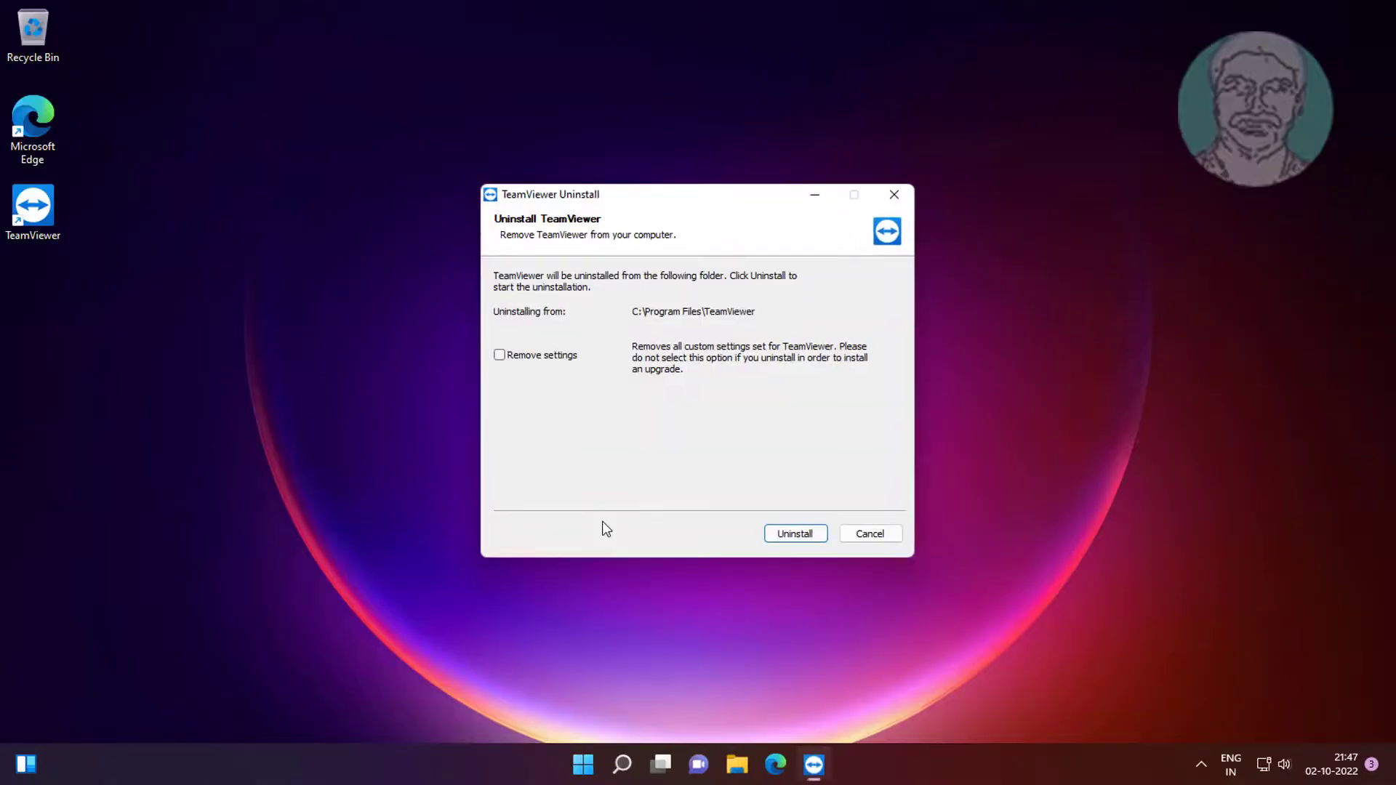
left_click(793, 534)
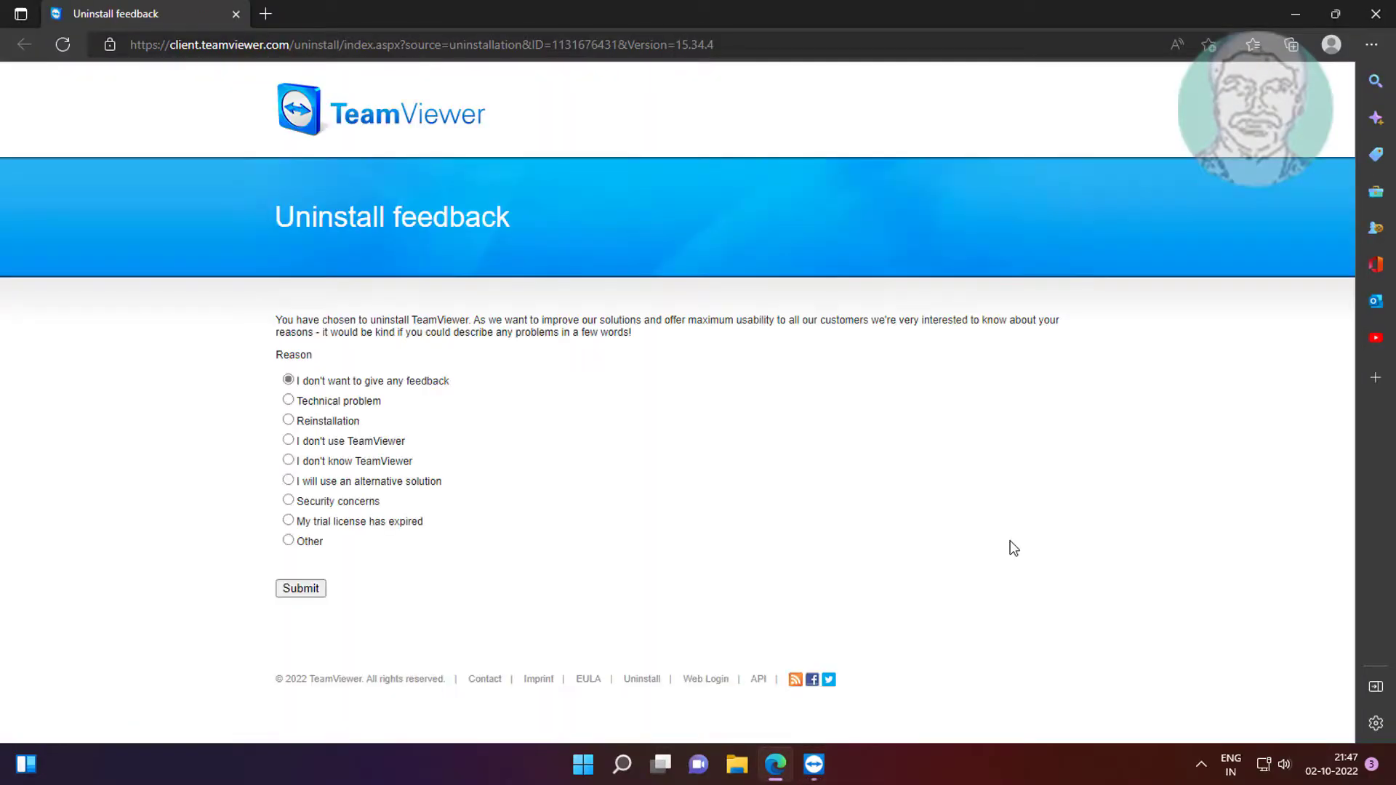
left_click(1377, 21)
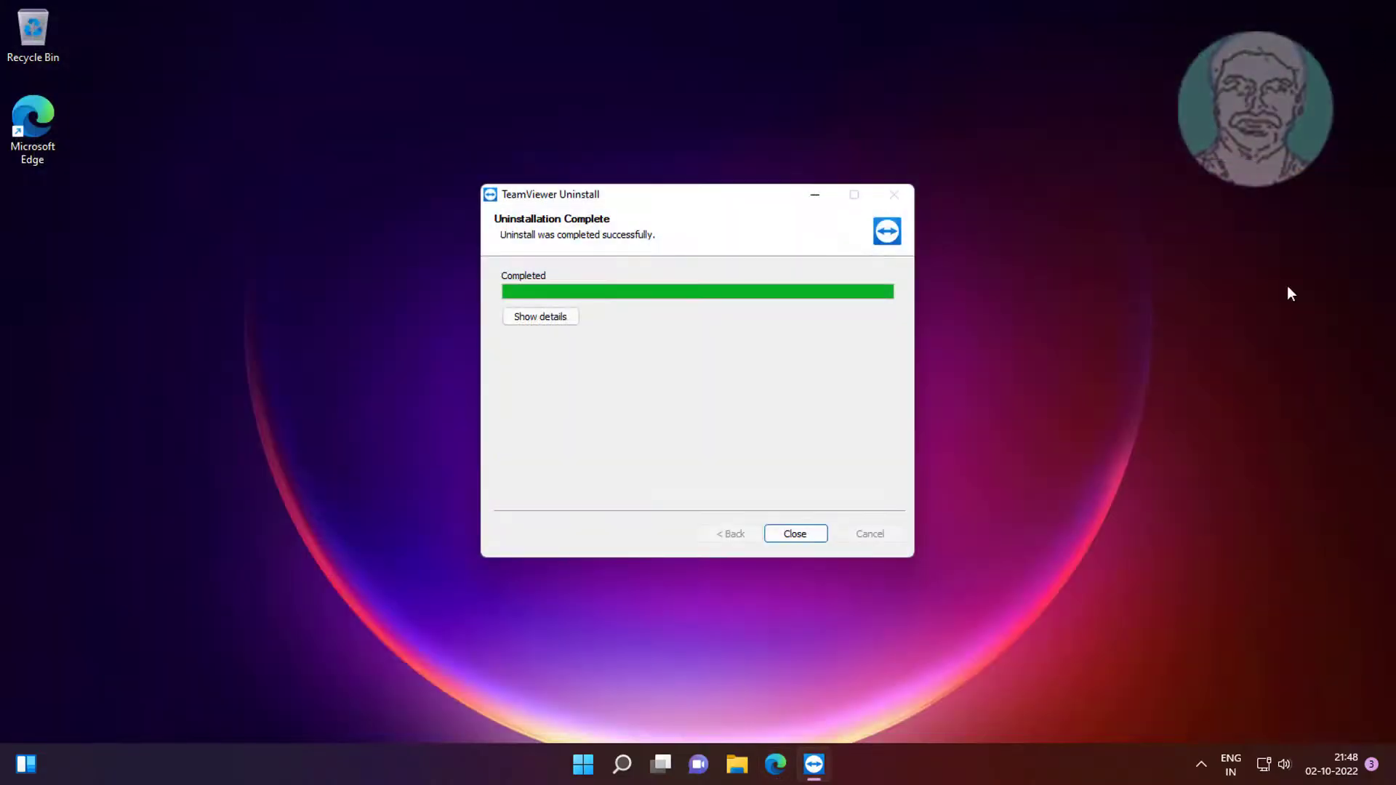